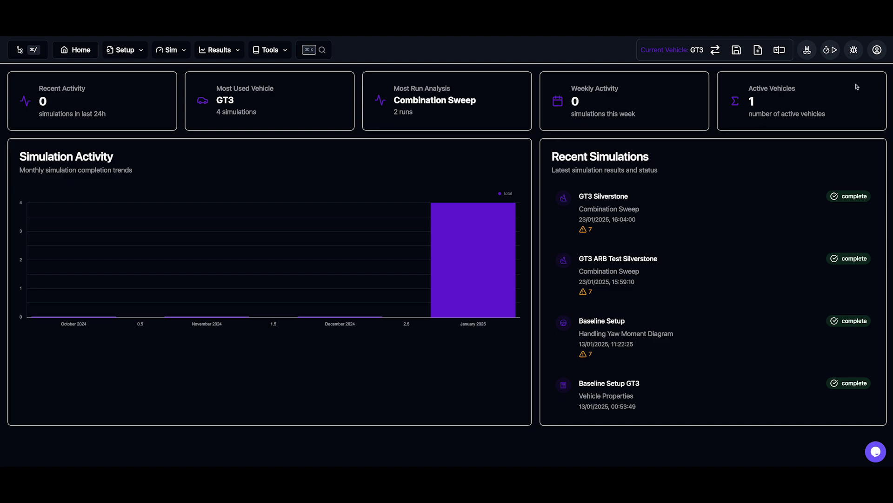
- Open the account menu from the profile icon at the top right of the dashboard
left_click(877, 51)
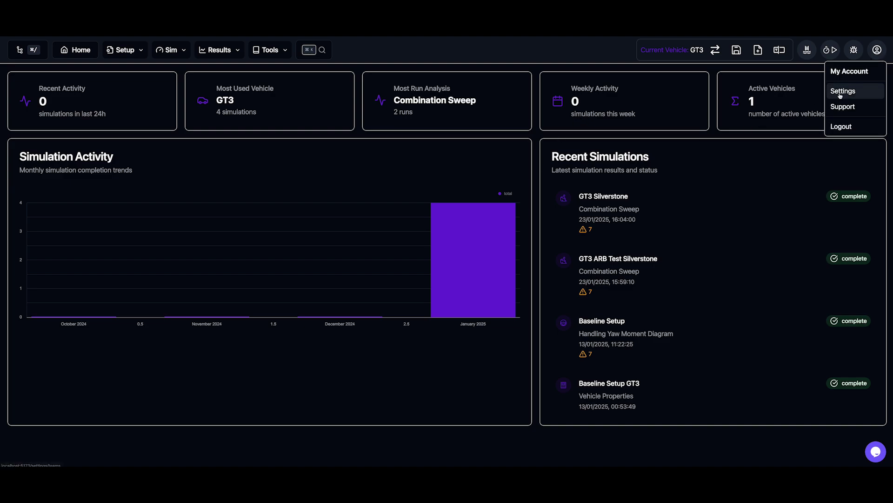
- In account settings, add a new team and rename it 'Video Demo Team'
left_click(837, 91)
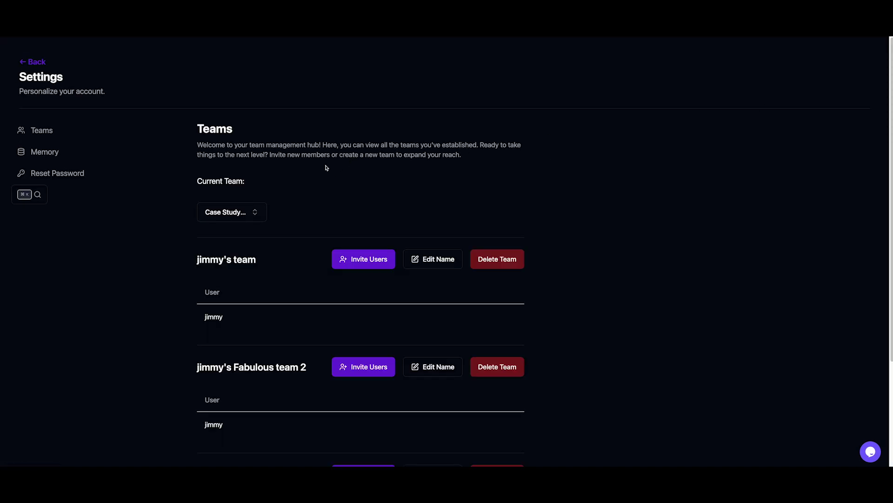
scroll(261, 163, "down", 1)
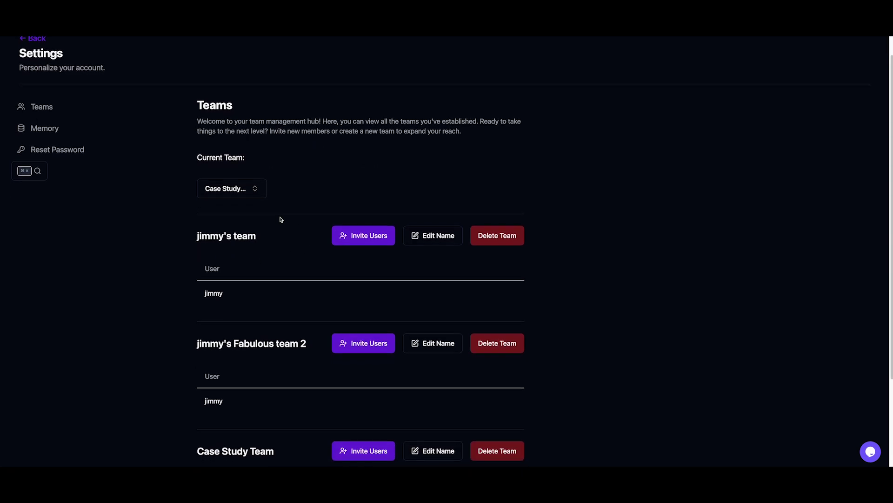
scroll(251, 238, "down", 1)
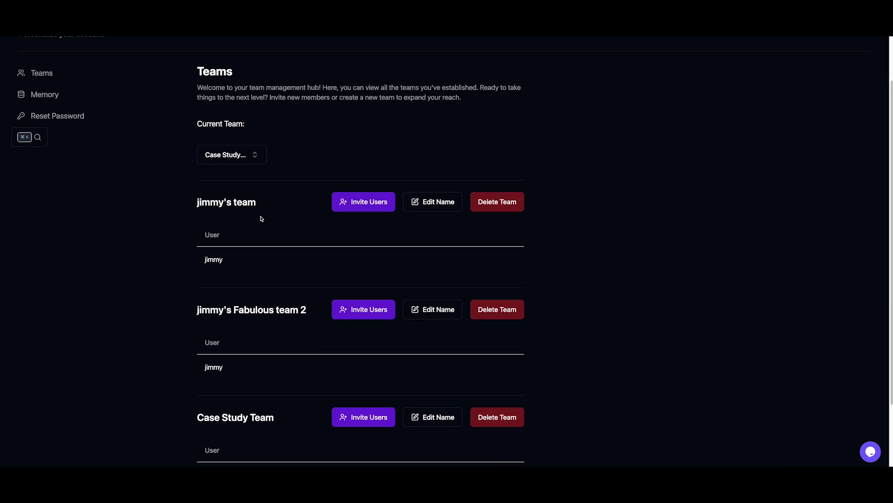
scroll(261, 219, "down", 1)
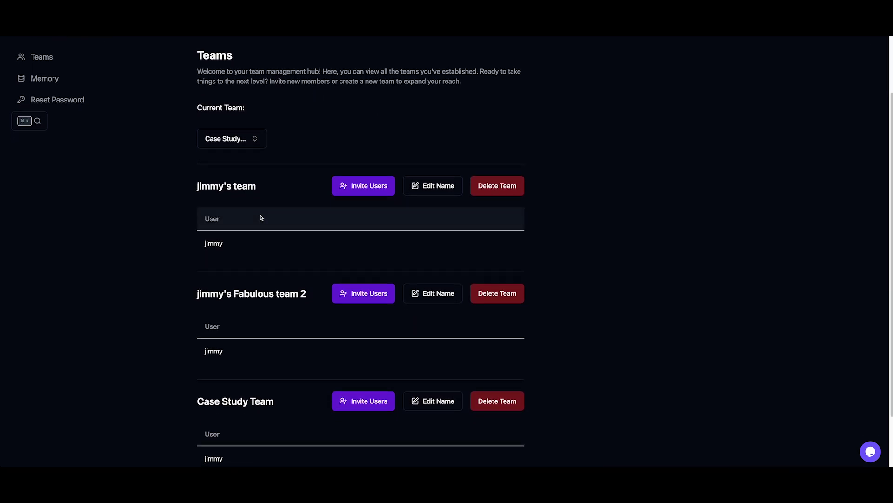
scroll(262, 218, "down", 3)
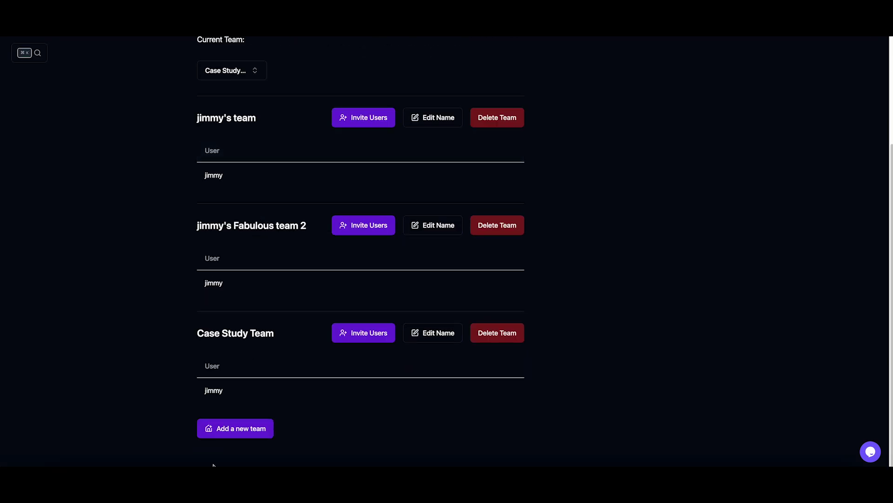
left_click(234, 430)
scroll(354, 382, "down", 5)
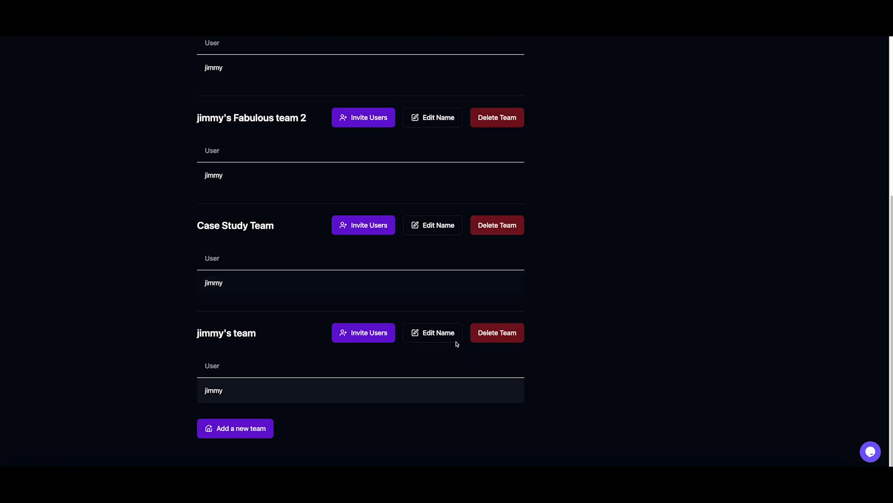
left_click(441, 334)
left_click_drag(257, 356, 177, 364)
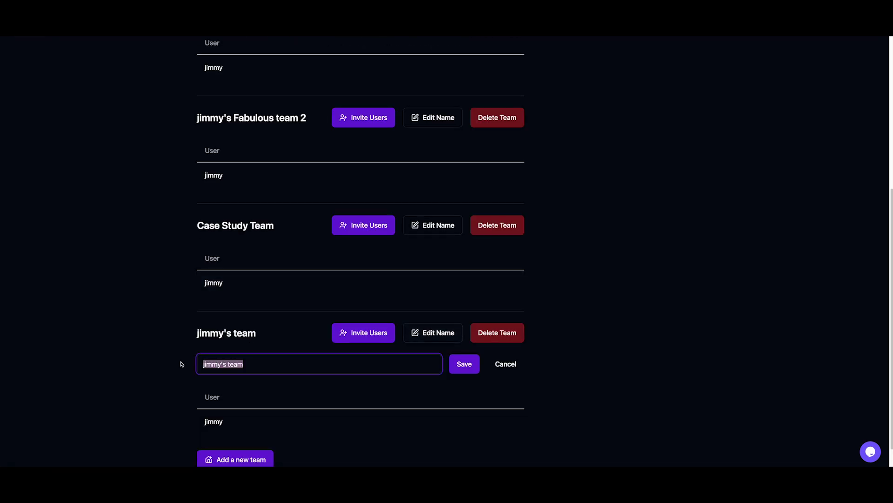
type("Video Demo Team")
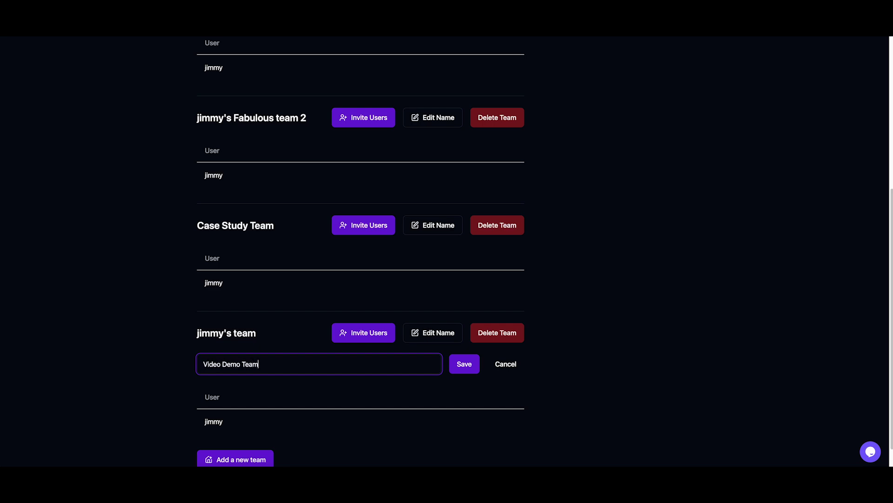
left_click(460, 369)
left_click(509, 363)
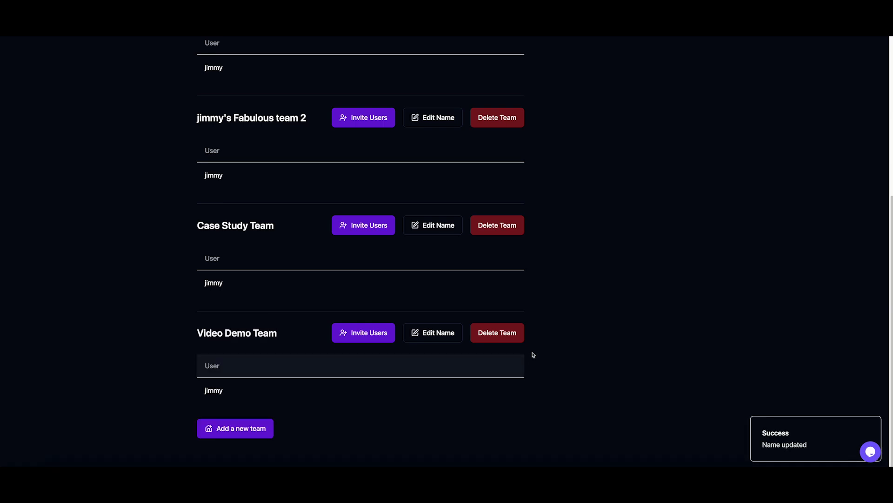
- Make Video Demo Team the current team and copy its invite link
scroll(533, 348, "up", 5)
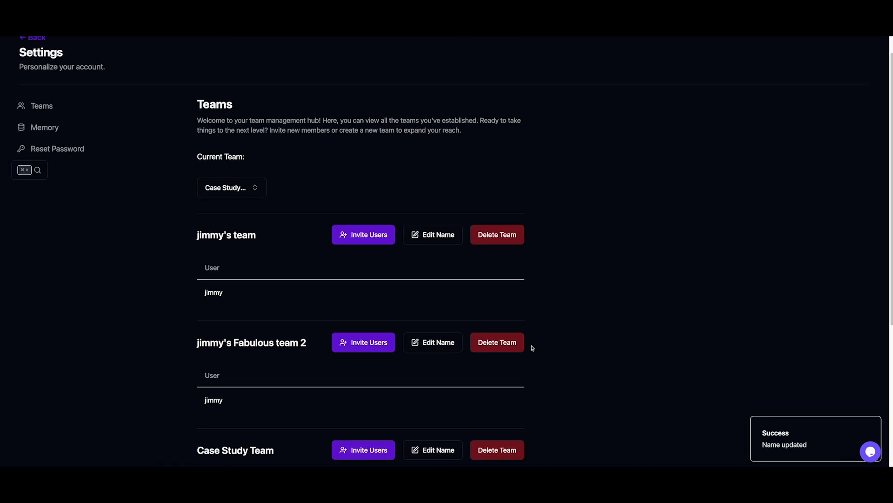
left_click(230, 212)
left_click(255, 298)
scroll(265, 300, "down", 4)
scroll(266, 300, "down", 2)
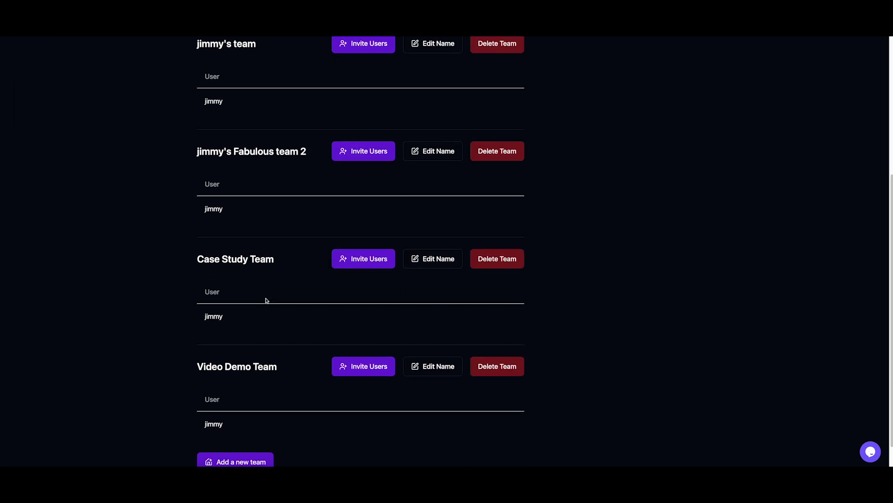
left_click(367, 339)
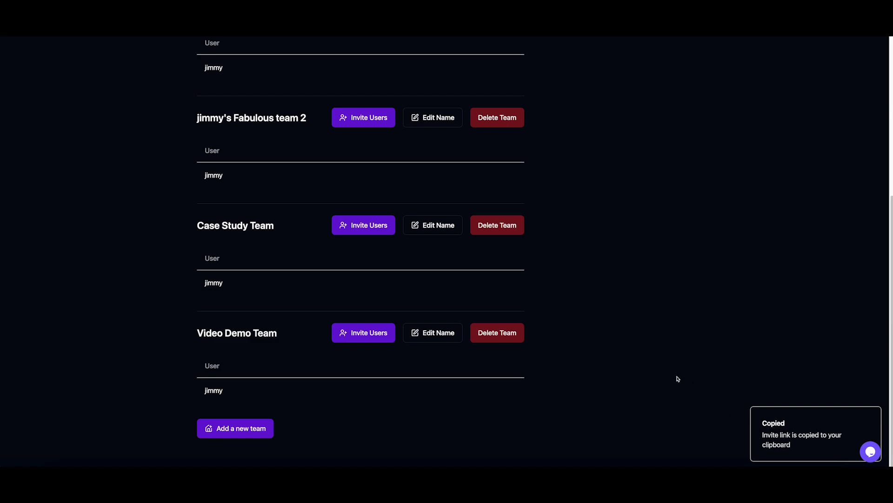
scroll(432, 307, "up", 5)
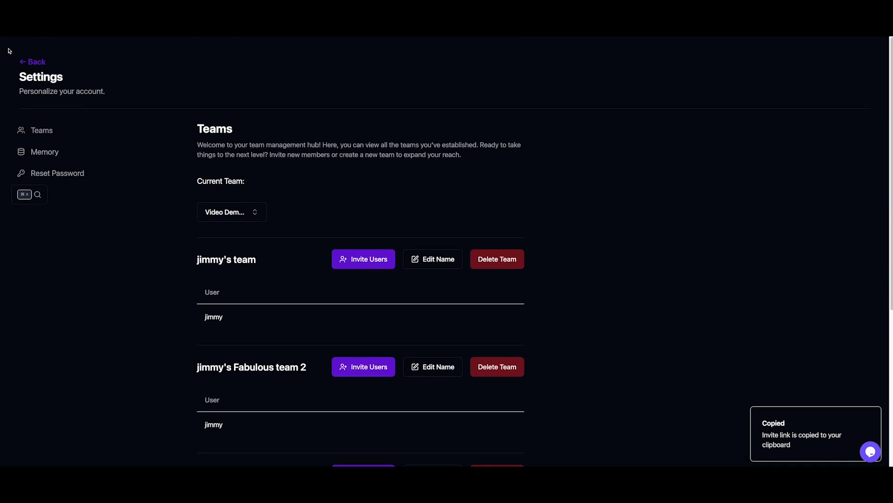
- Back on the dashboard, create FS_demo from the Formula Student template and show its component list
left_click(34, 62)
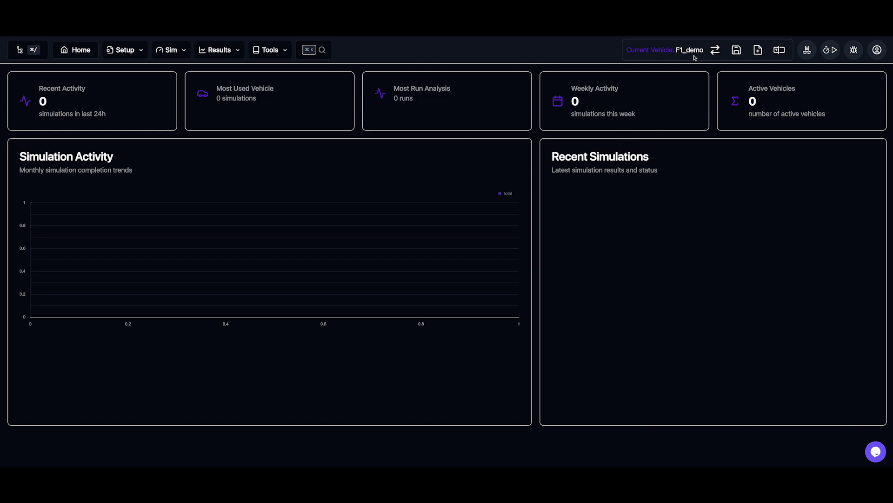
left_click(758, 51)
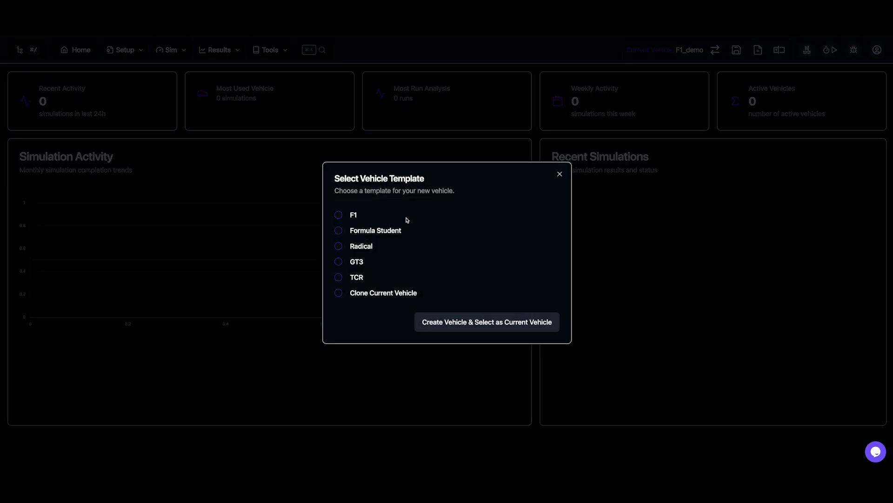
left_click(372, 235)
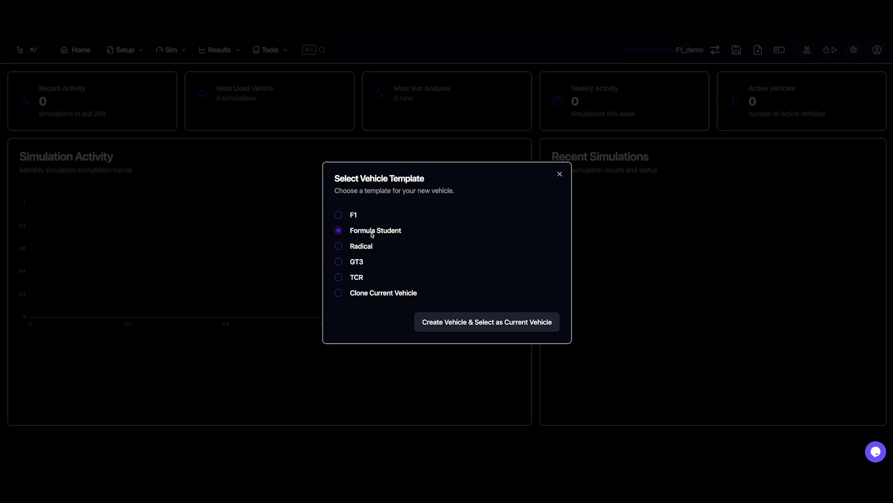
left_click(456, 322)
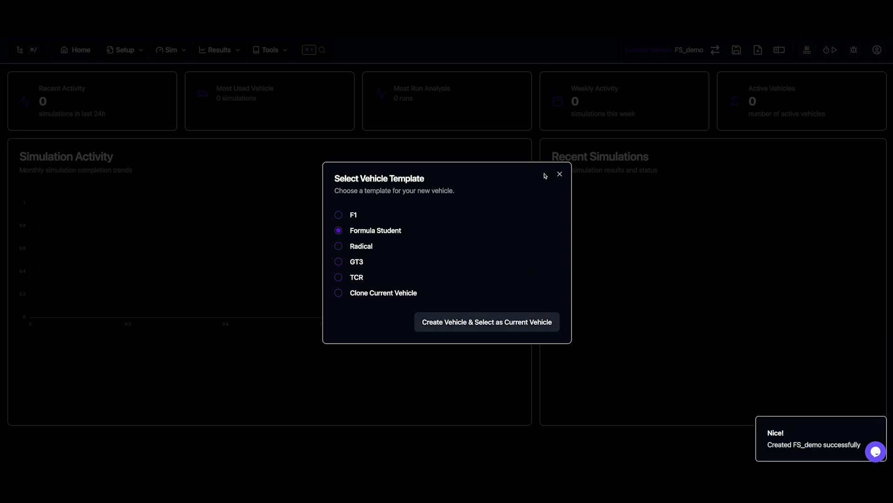
left_click(560, 173)
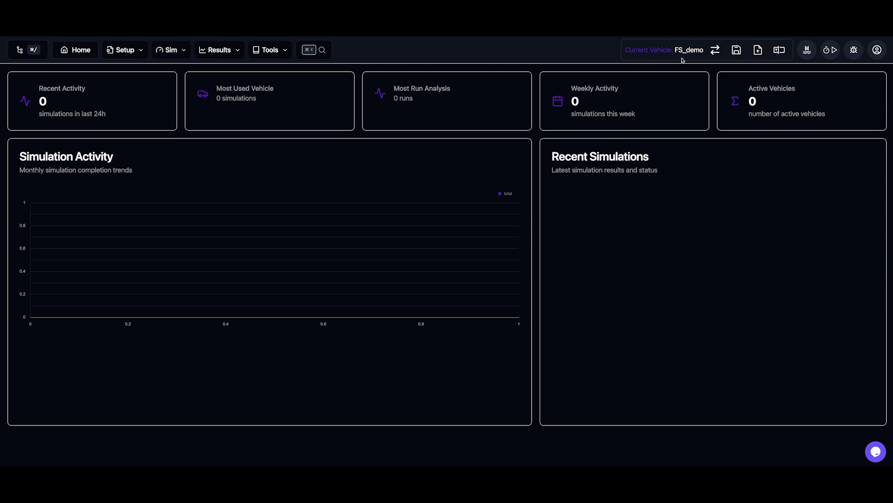
left_click(29, 51)
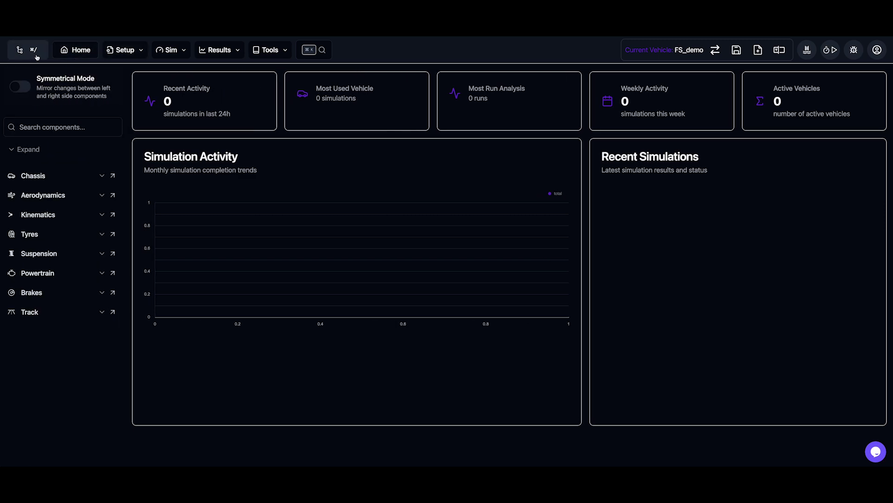
- Load the saved F1_demo vehicle and expand all its component sections
left_click(716, 50)
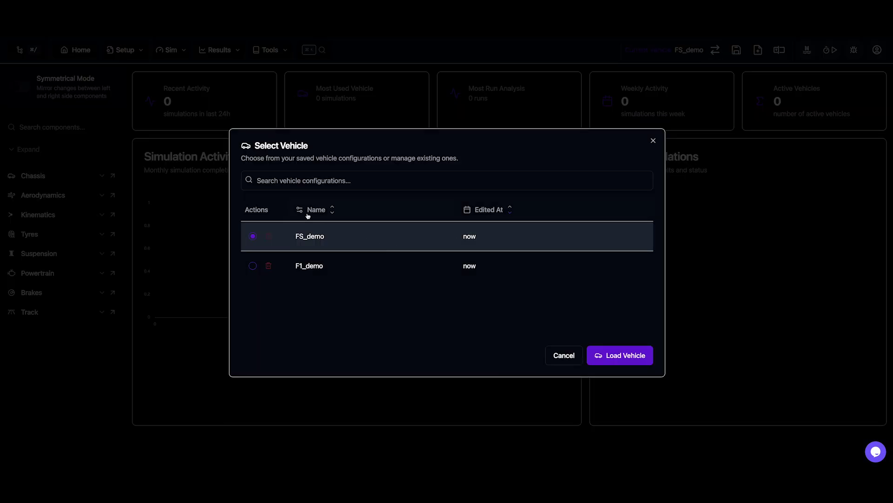
left_click(301, 265)
left_click(617, 357)
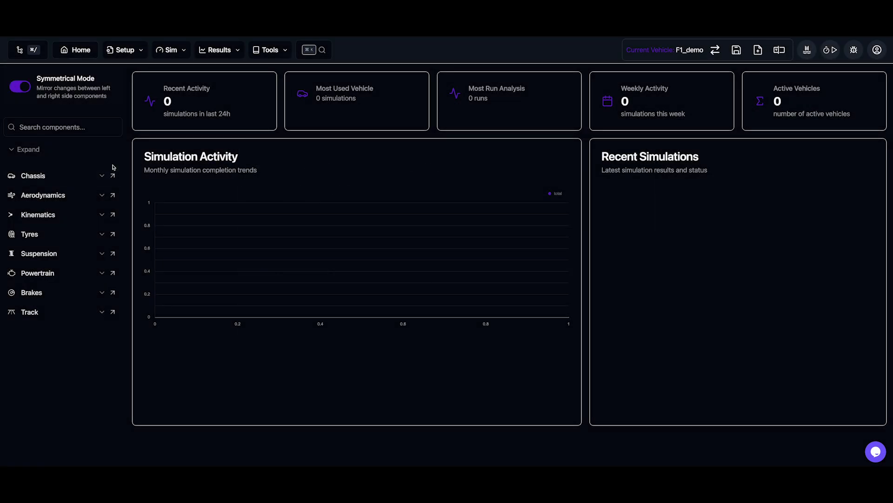
left_click(24, 150)
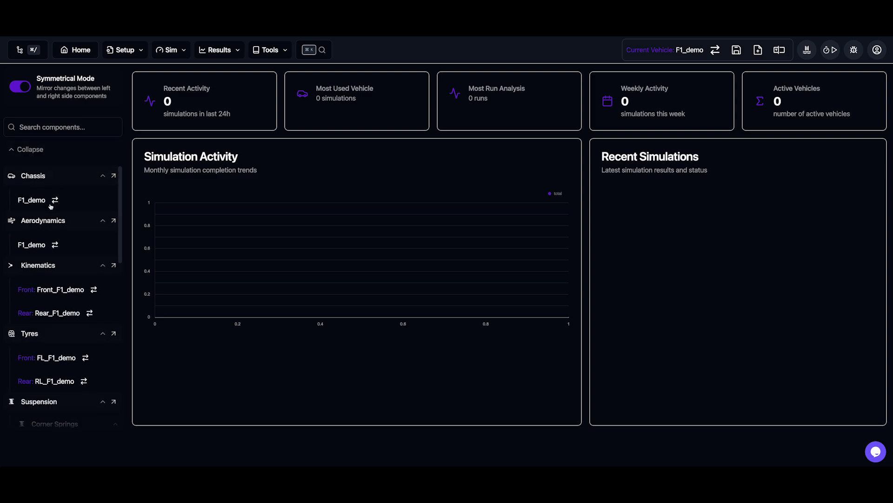
scroll(50, 195, "down", 1)
scroll(51, 194, "up", 1)
- Check the saved chassis list, then toggle Symmetrical Mode off and back on
left_click(51, 200)
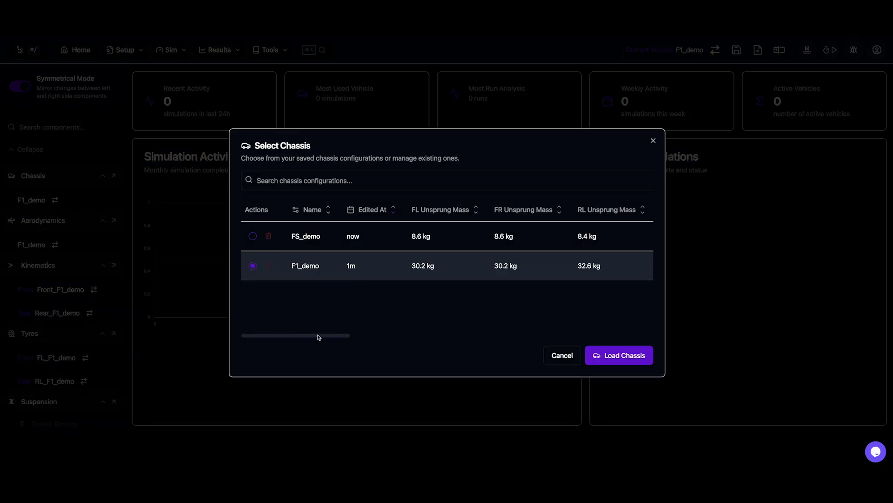
left_click_drag(321, 335, 300, 325)
left_click(137, 174)
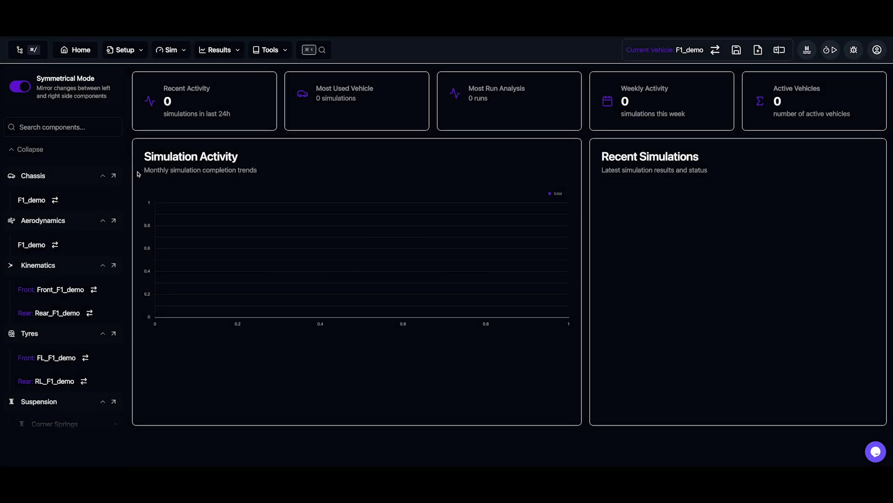
left_click(23, 90)
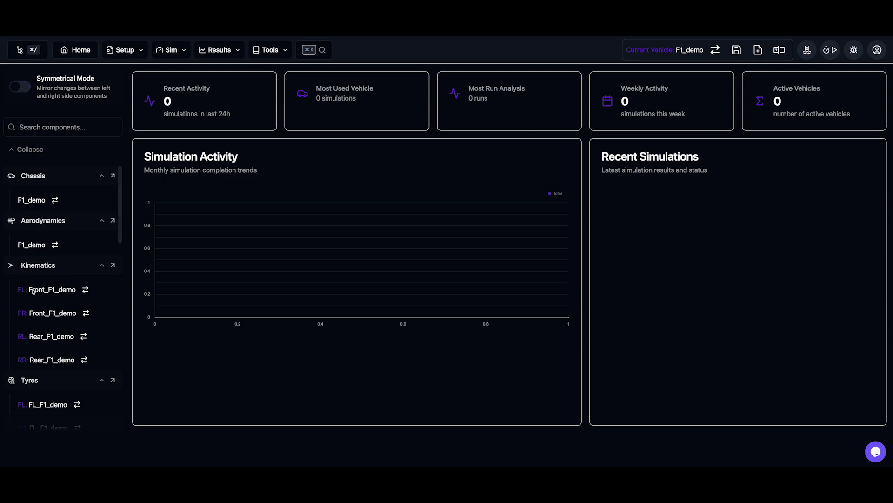
left_click(19, 89)
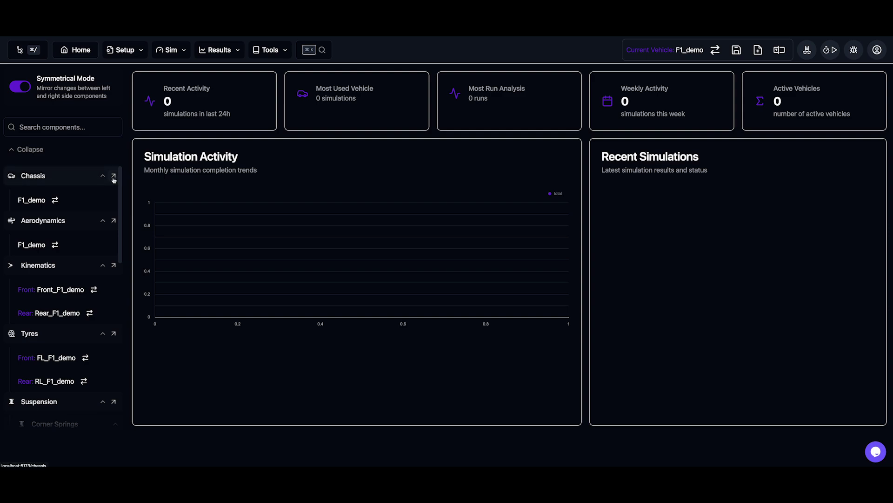
- Search 'sprung mass' to reach F1_demo's Chassis Setup page
mouse_move(116, 56)
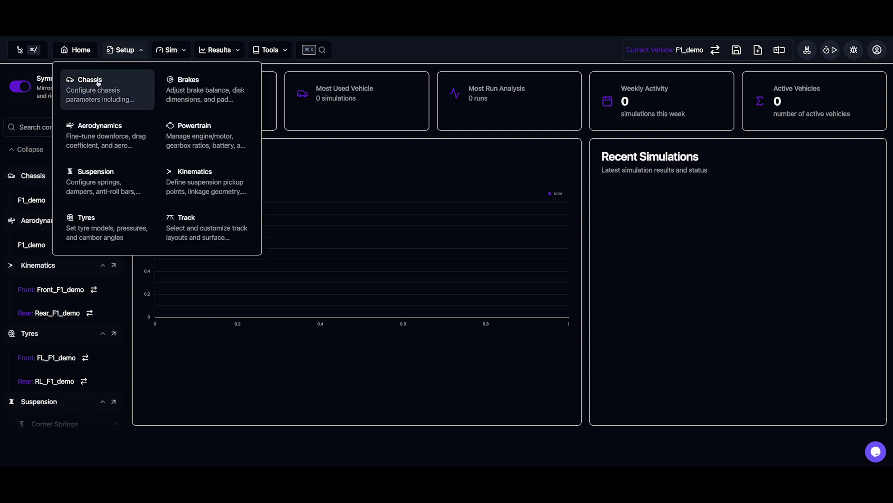
left_click(314, 52)
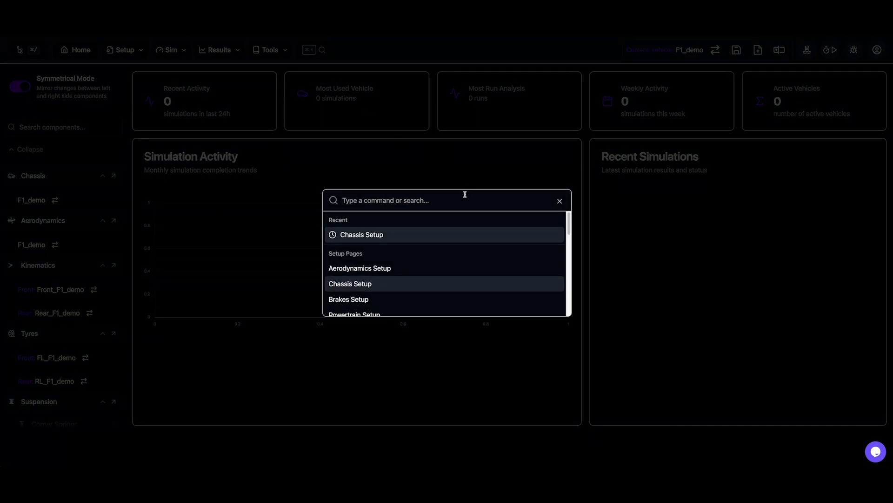
type("sprung mass")
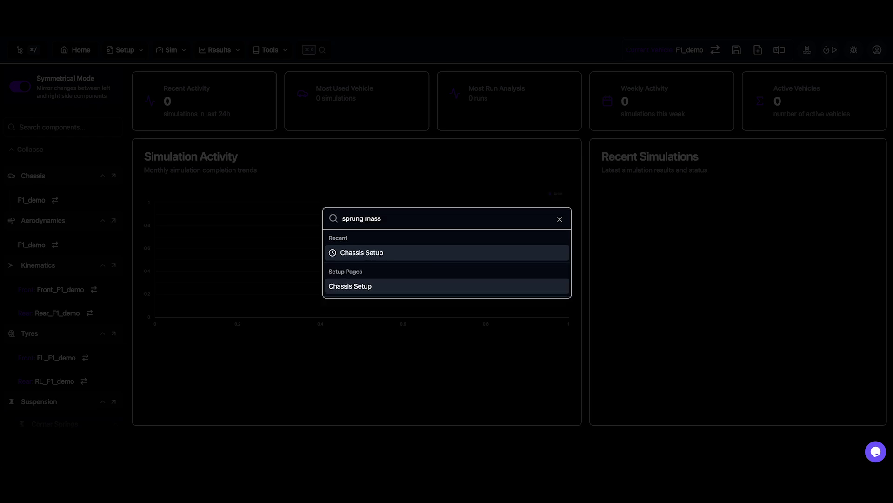
key("Return")
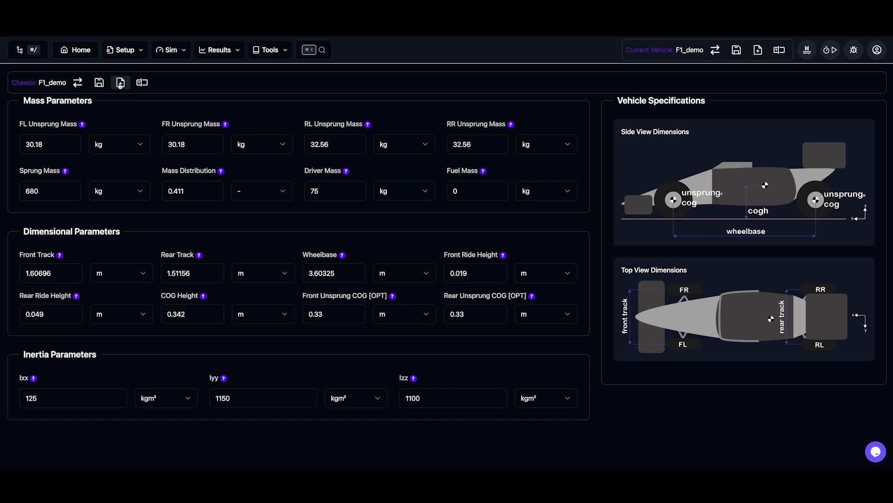
- Save a copy of the chassis and rename it F1_demoRevB
left_click(120, 83)
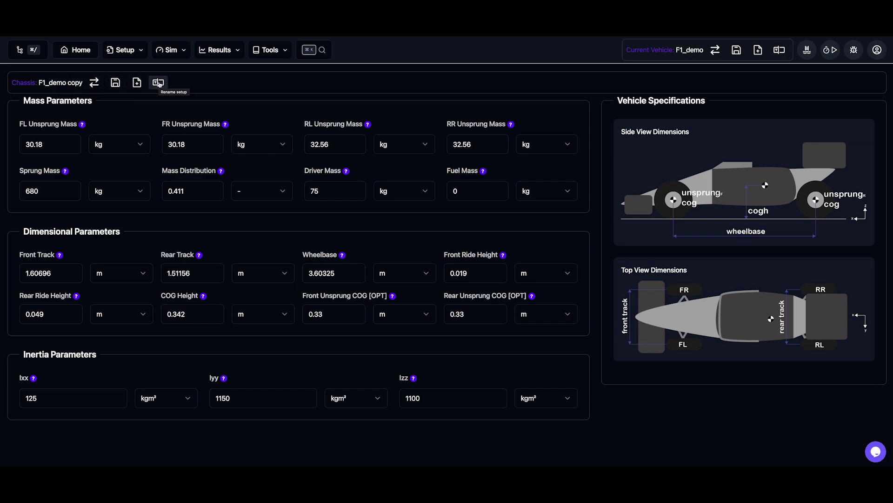
left_click(158, 82)
left_click_drag(103, 84, 76, 86)
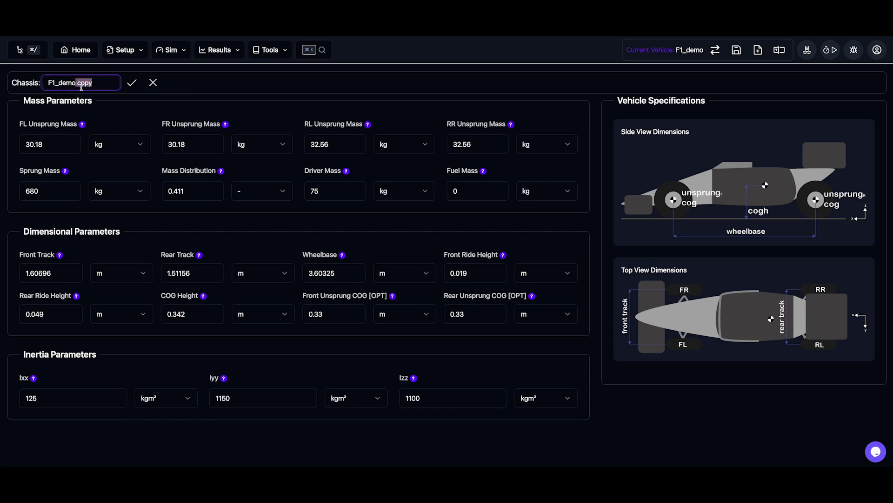
type("RevB")
left_click(132, 82)
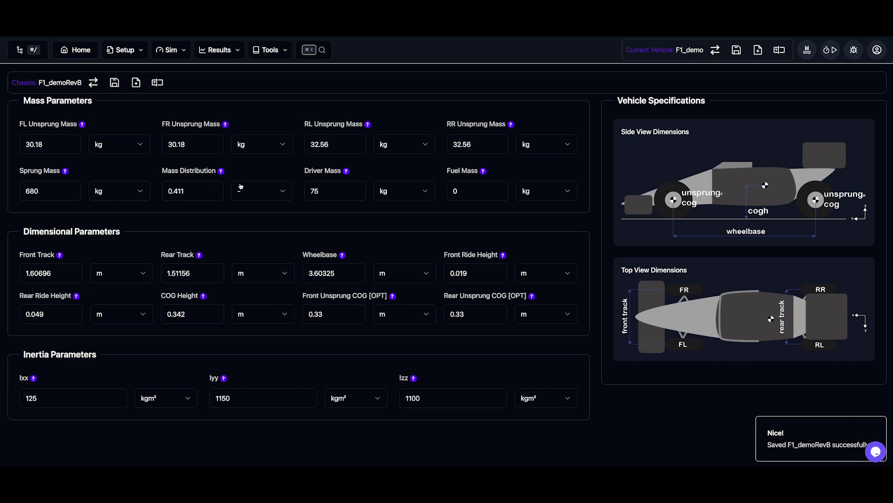
- Set driver mass to 90 and fuel mass to 20
double_click(311, 190)
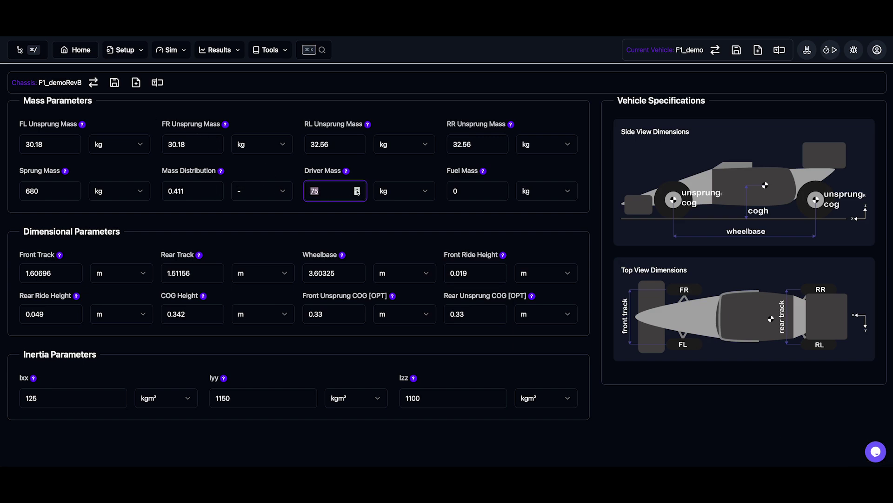
type("90")
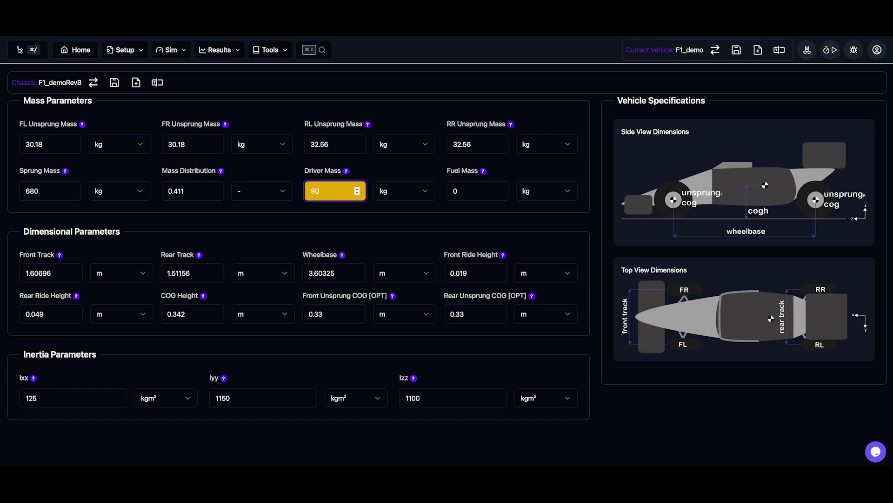
double_click(447, 191)
type("20")
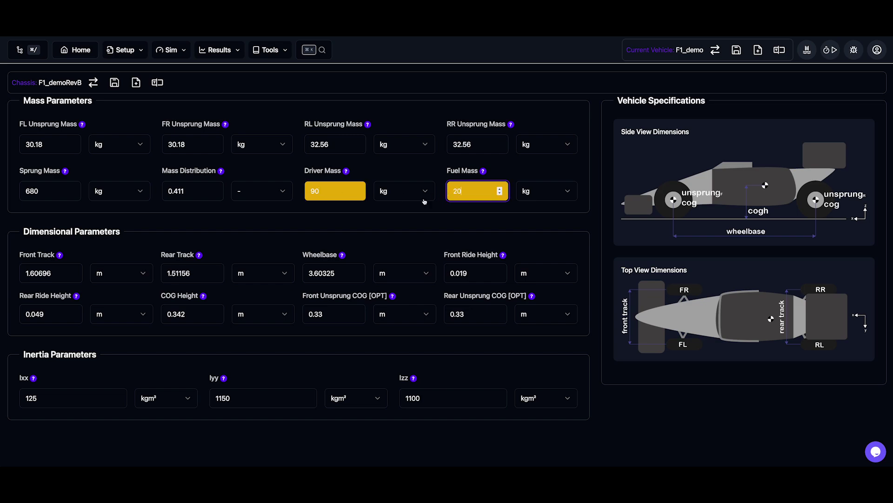
- Set mass distribution to 0.45 and COG height to 0.35, then save F1_demoRevB
left_click(184, 191)
left_click_drag(183, 191, 180, 192)
type("5")
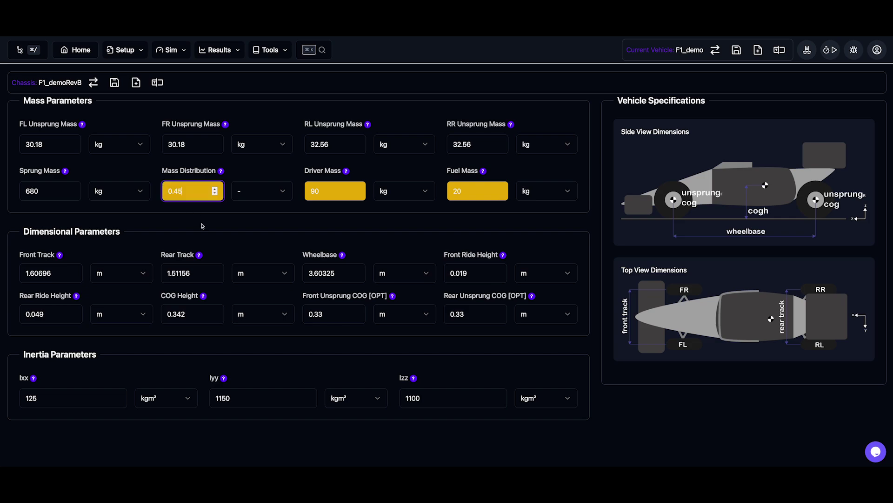
left_click(187, 315)
left_click_drag(187, 315, 179, 316)
type("5")
left_click(188, 331)
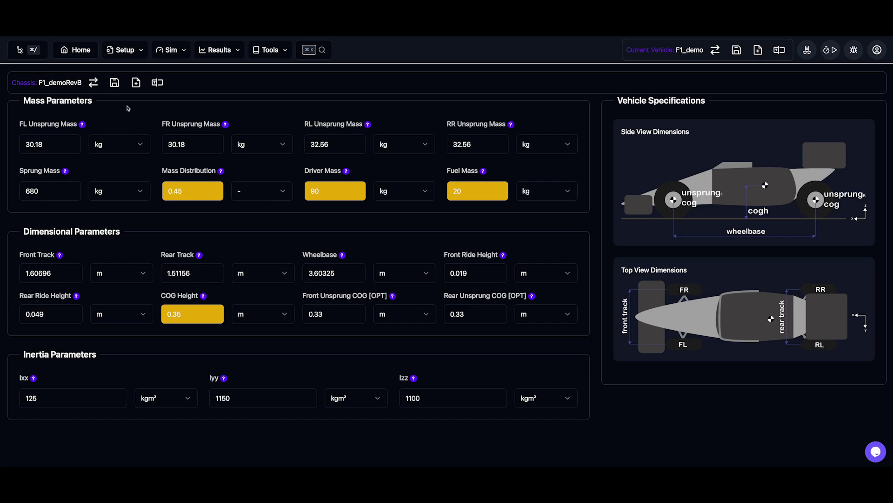
left_click(115, 84)
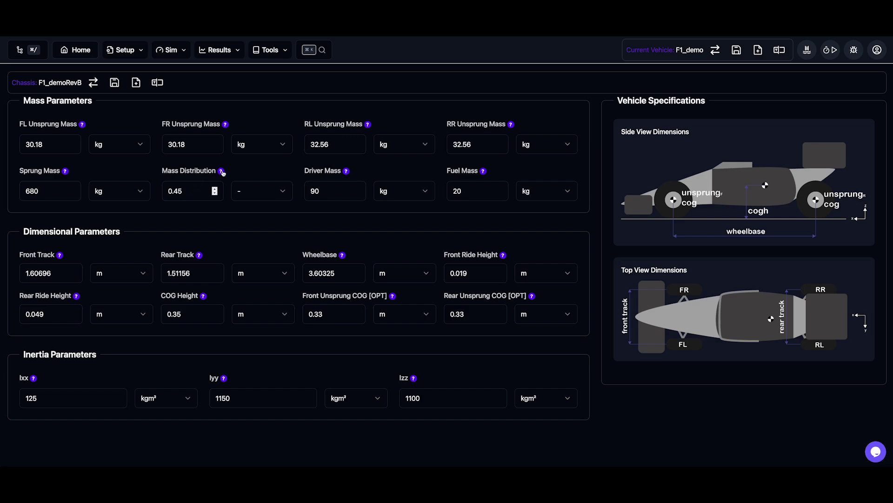
mouse_move(221, 173)
mouse_move(203, 298)
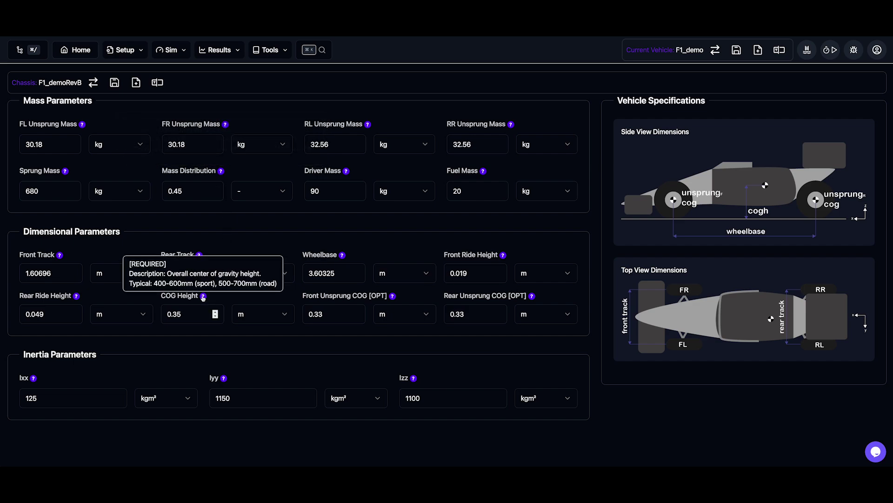
- Go to the Aerodynamics setup and toggle Use Aero Maps off and back on
left_click(124, 50)
left_click(125, 49)
left_click(125, 50)
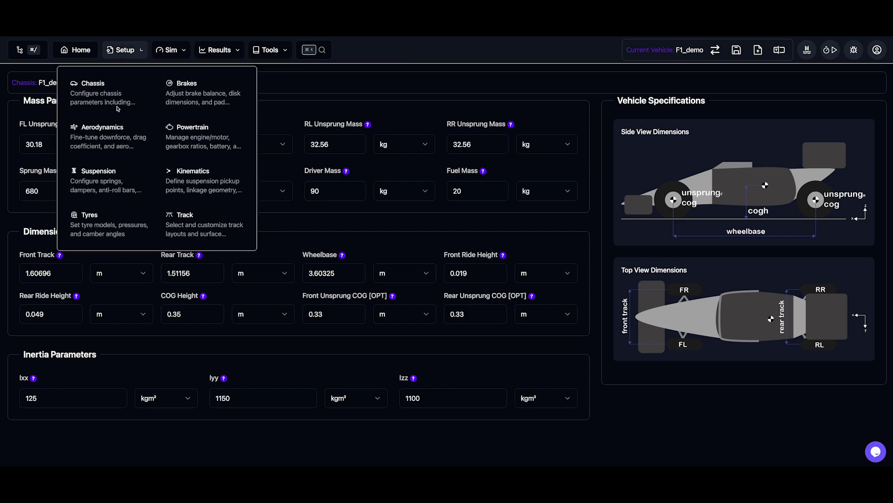
left_click(125, 50)
left_click(125, 50)
left_click(109, 139)
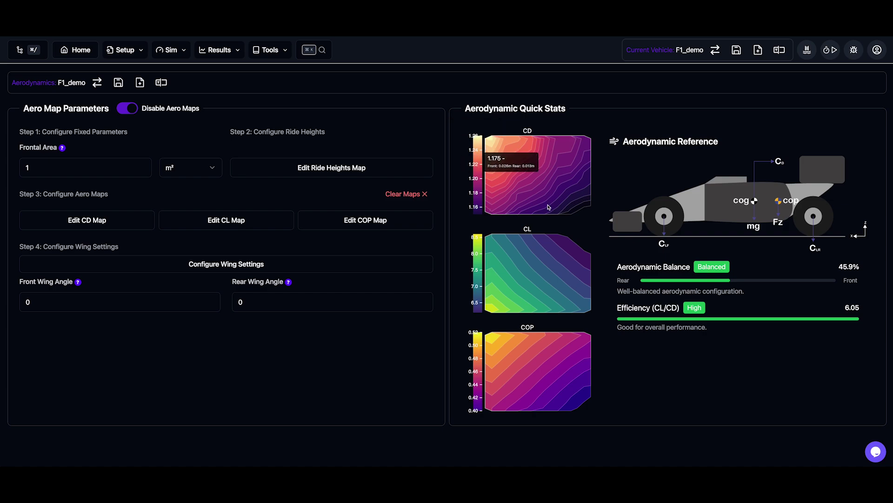
left_click(133, 109)
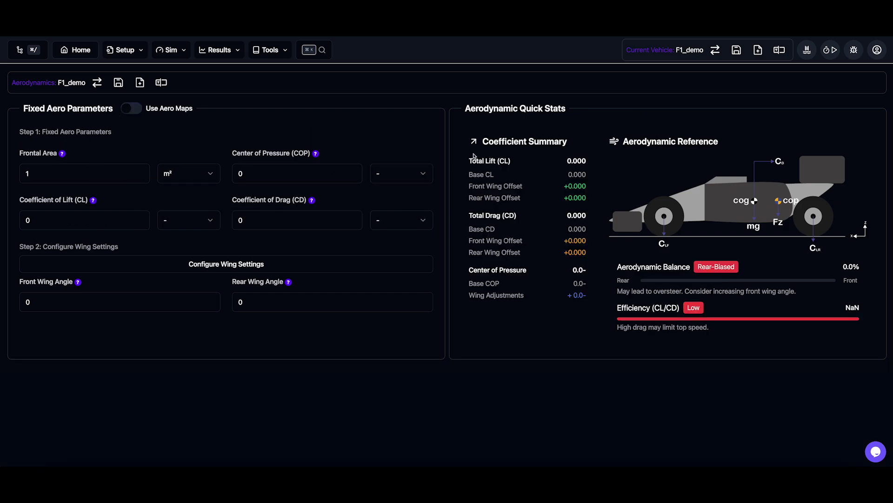
left_click(131, 111)
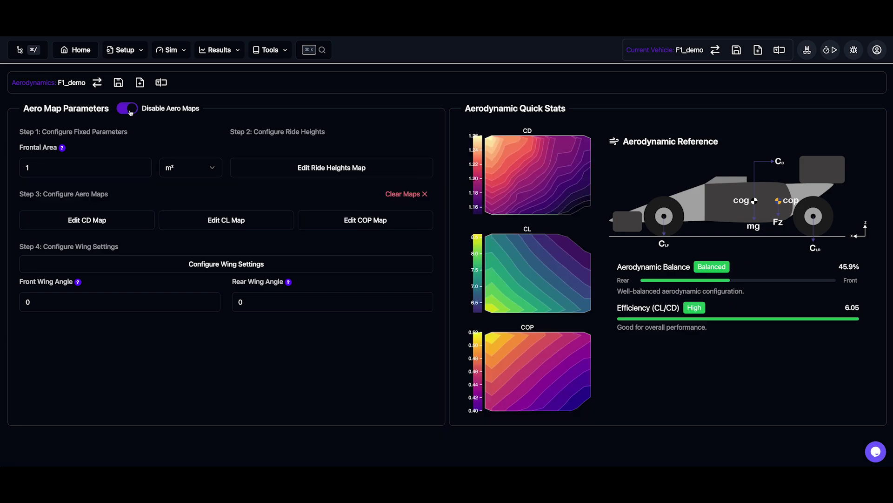
- Inspect the CD map table values, close it, and bring up the Wing Configuration dialog
left_click(111, 226)
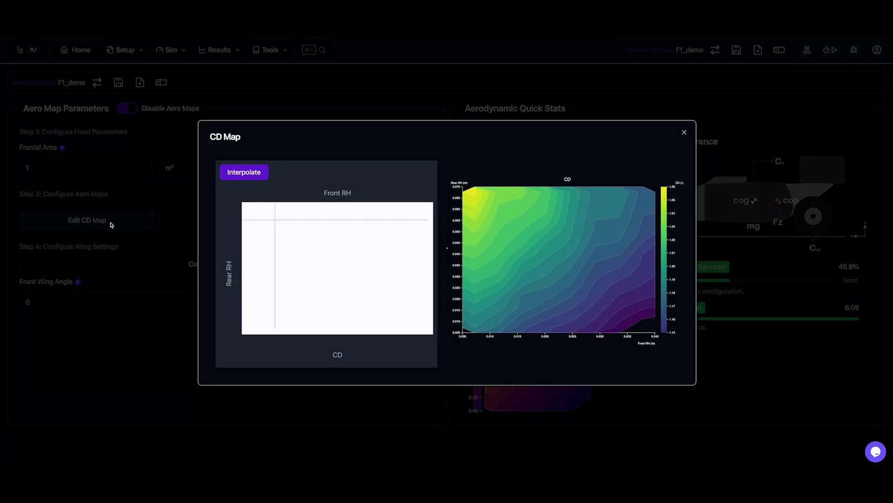
left_click_drag(296, 243, 375, 291)
left_click(375, 291)
left_click_drag(318, 259, 354, 241)
left_click(364, 279)
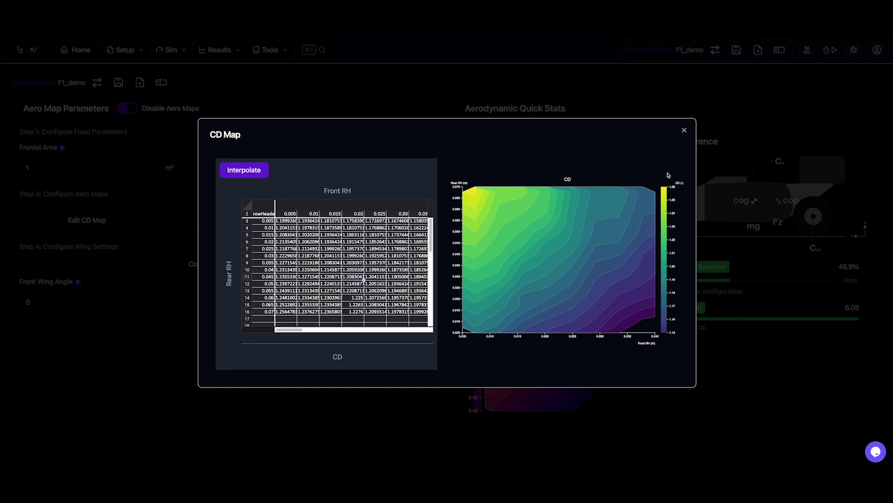
left_click(684, 130)
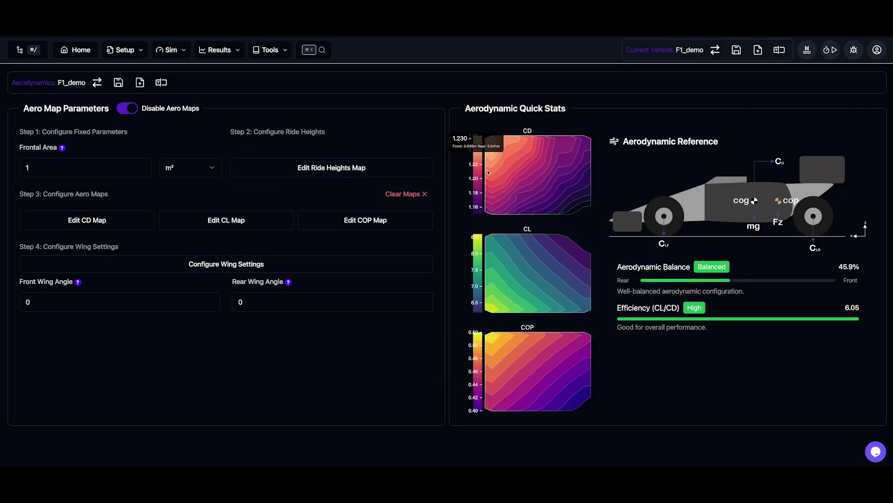
left_click(236, 267)
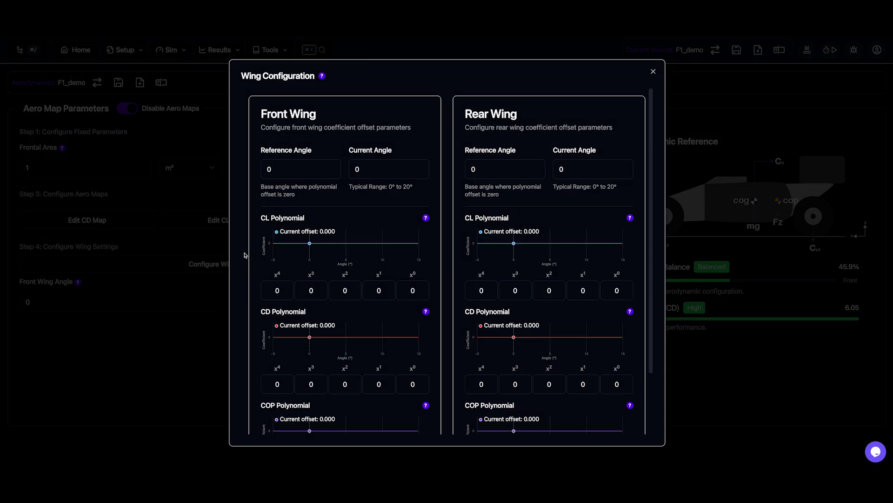
- Scroll through the wing polynomial coefficients, then close the Wing Configuration dialog
scroll(277, 245, "down", 2)
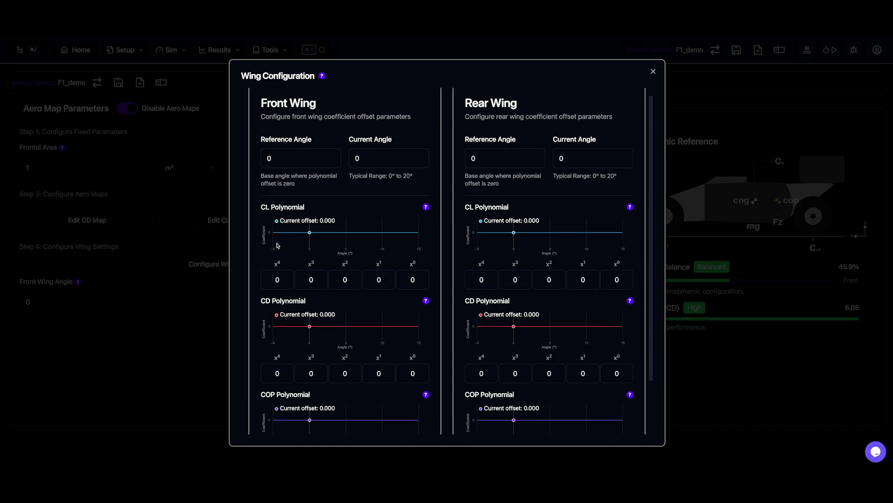
left_click(129, 265)
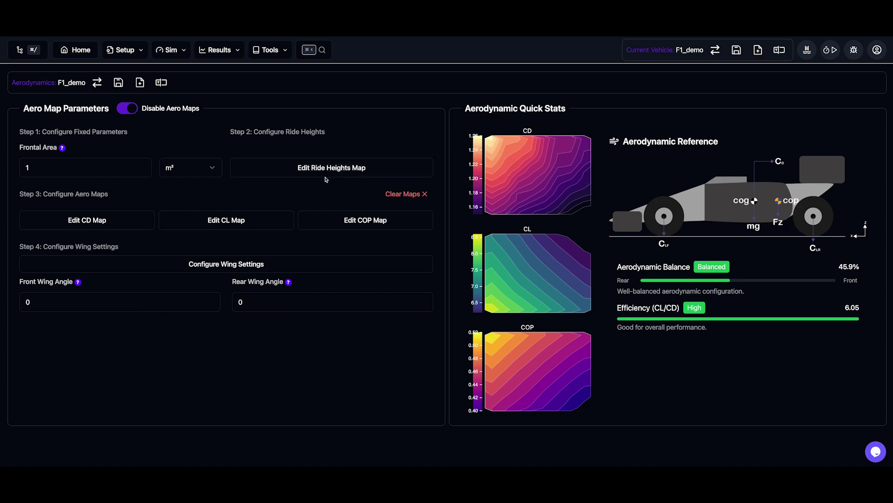
- Go to the Suspension setup, view heave then corner springs, and check the 500000 N/m spring rate
left_click(131, 58)
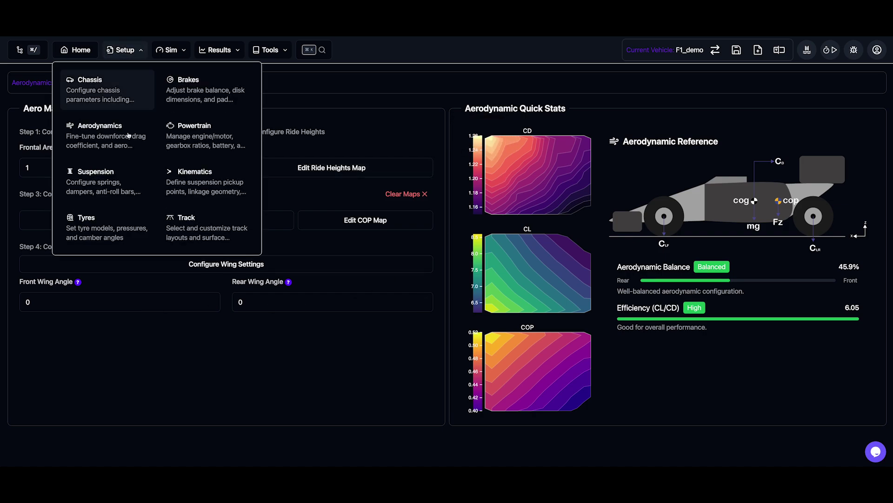
left_click(125, 179)
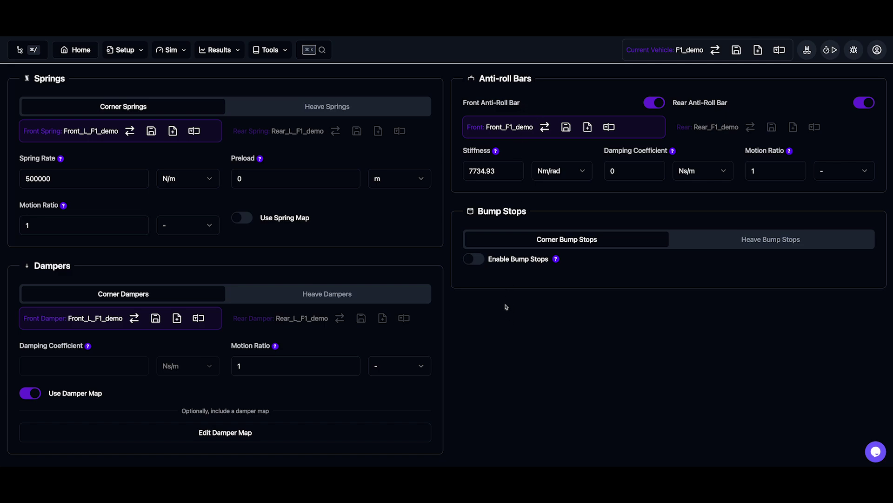
left_click(274, 111)
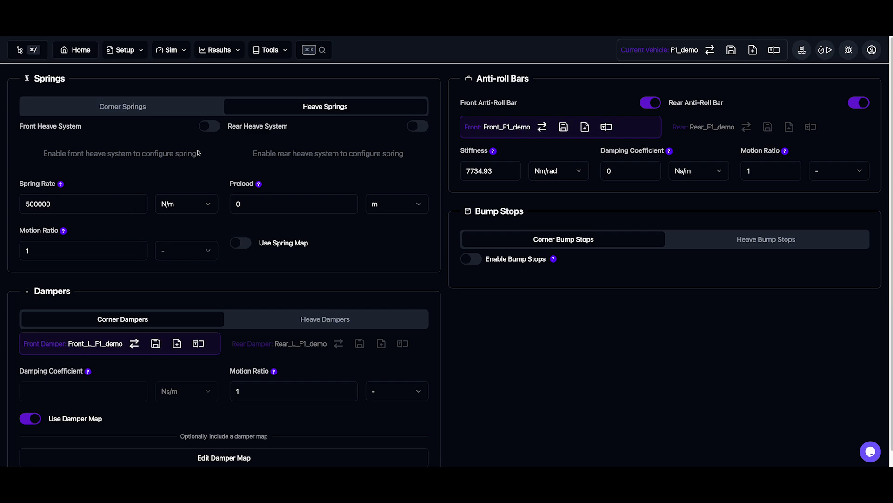
left_click(146, 112)
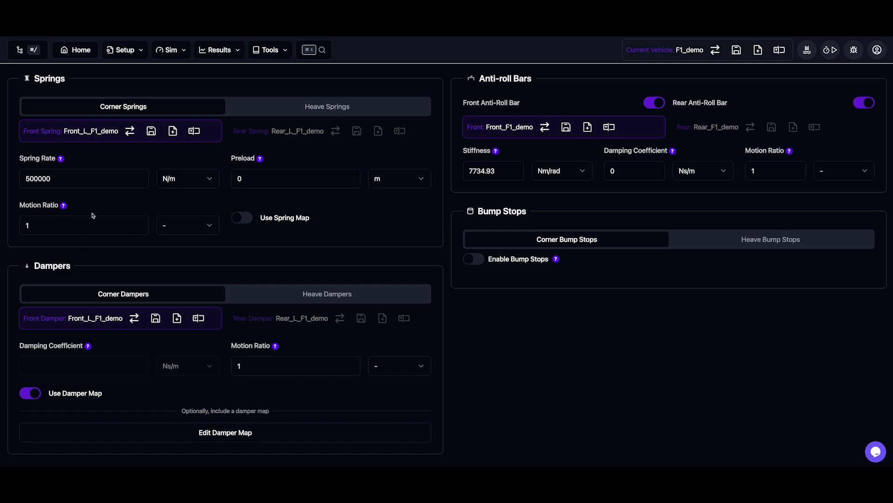
left_click_drag(69, 182, 21, 179)
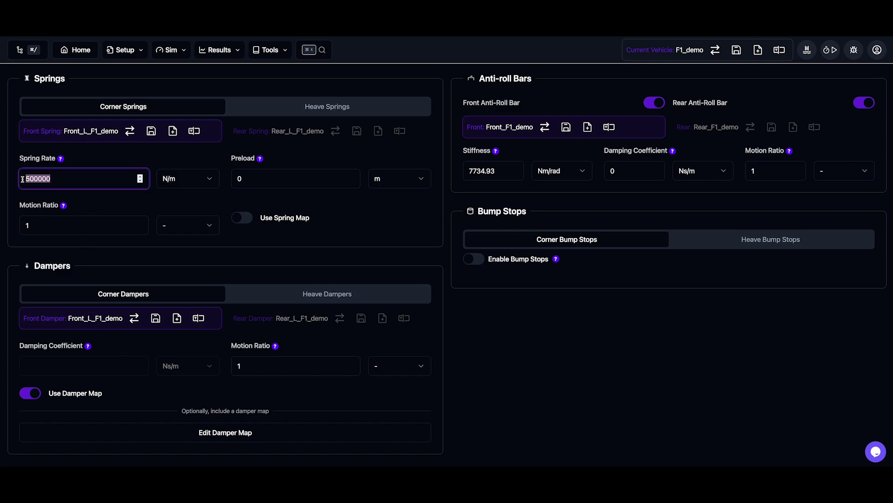
left_click(64, 180)
left_click(219, 433)
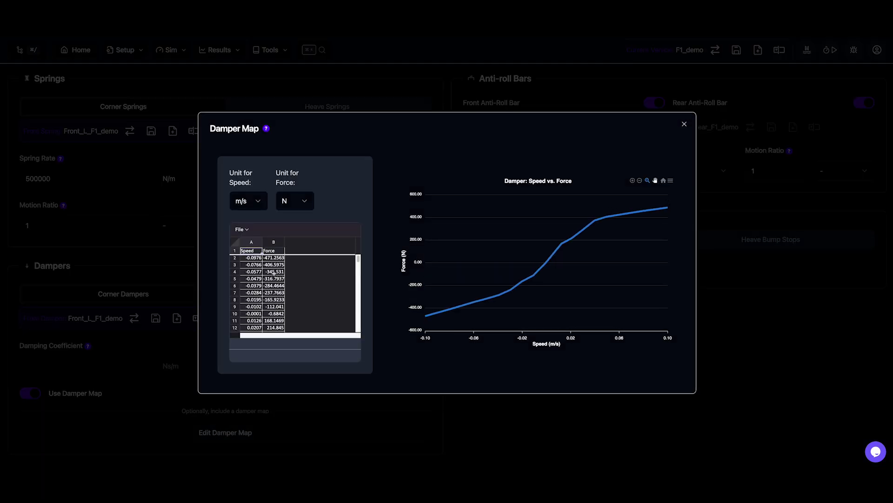
left_click_drag(249, 257, 279, 327)
left_click(251, 274)
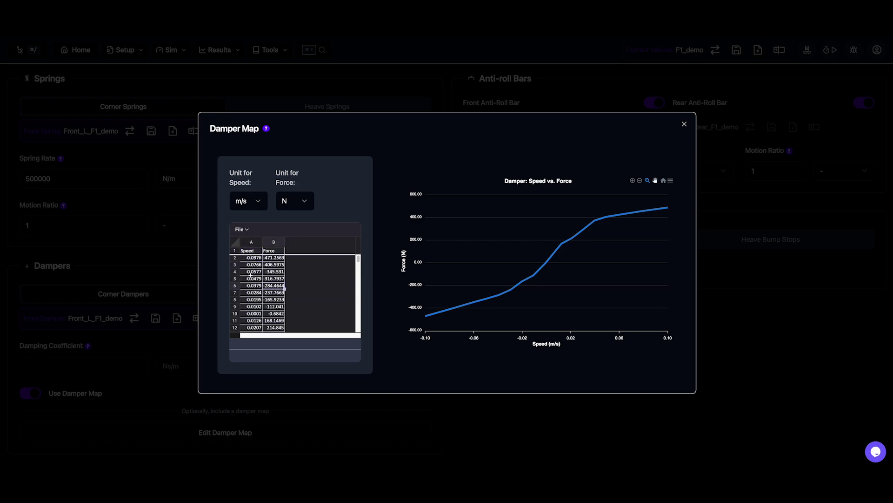
scroll(261, 294, "down", 3)
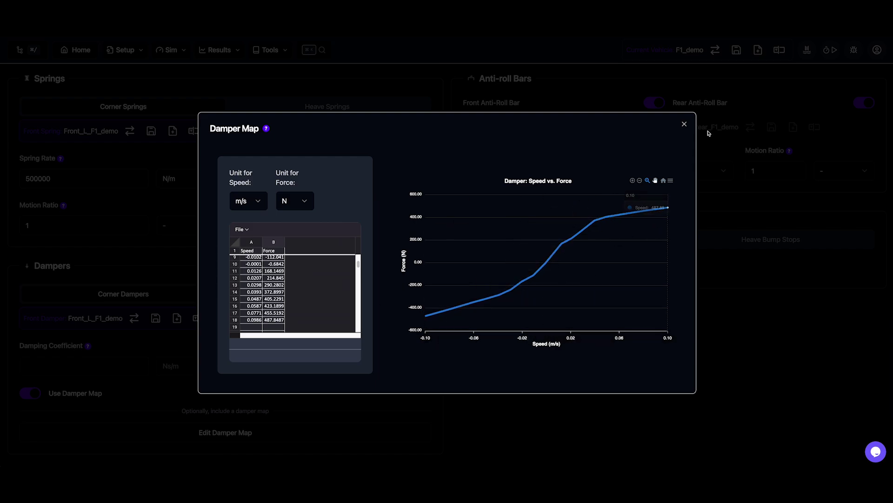
left_click(685, 124)
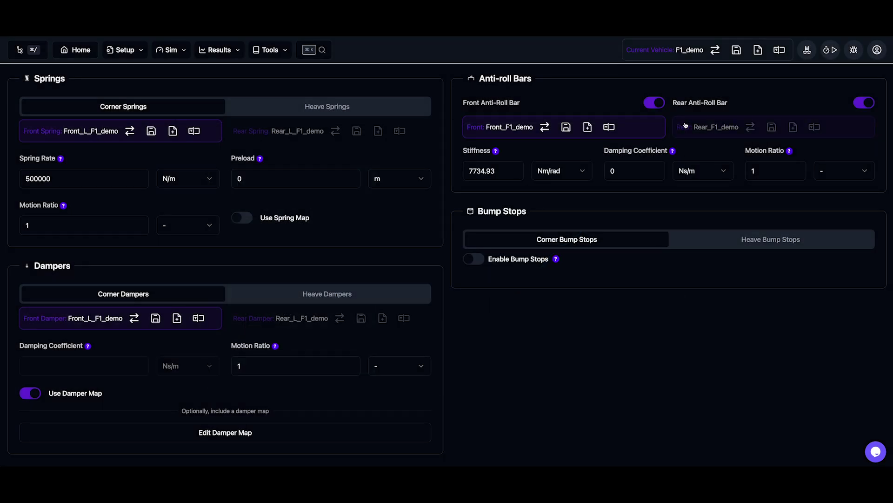
- In the FL_F1_demo tyre setup, set toe angle to 5 degrees and pDx2 to -0.83
left_click(129, 52)
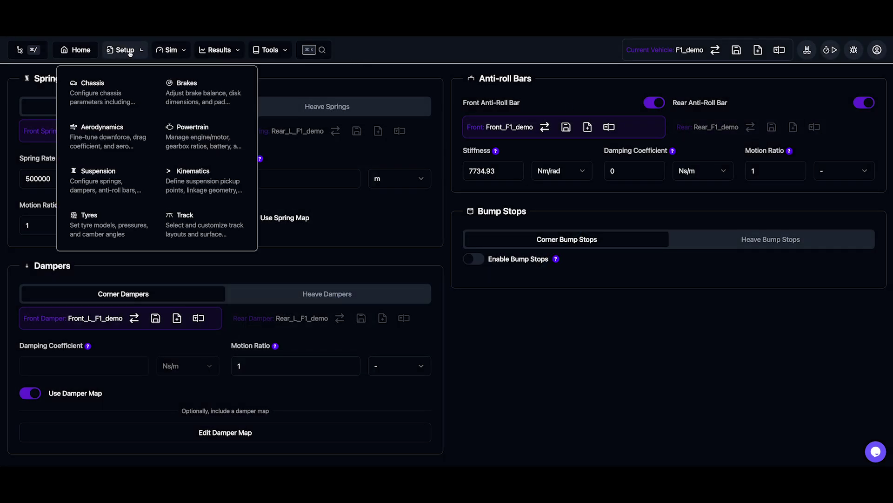
left_click(103, 234)
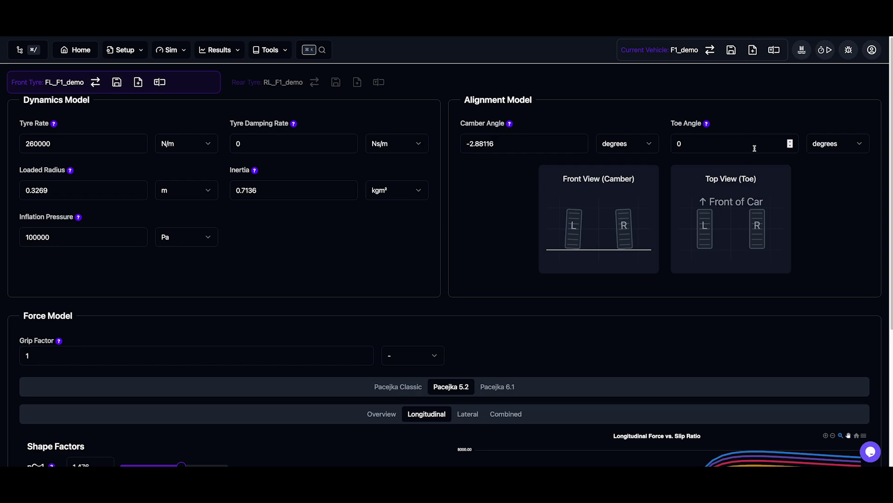
left_click(790, 141)
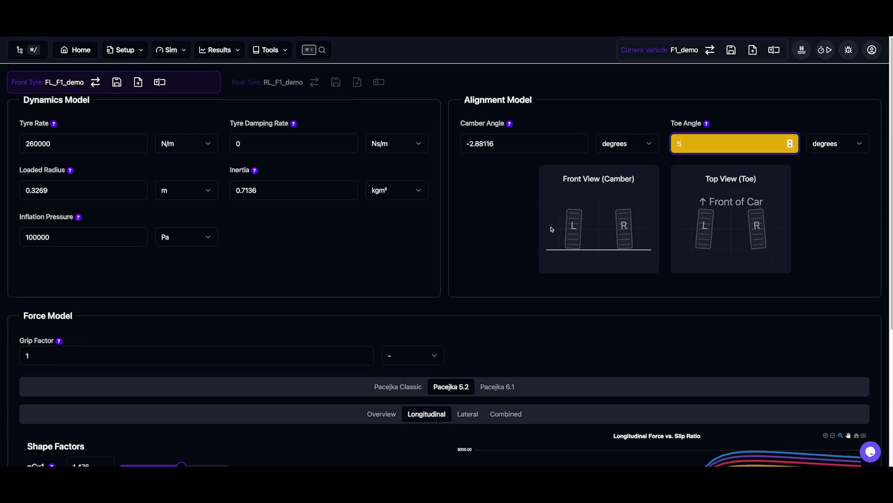
scroll(558, 228, "down", 4)
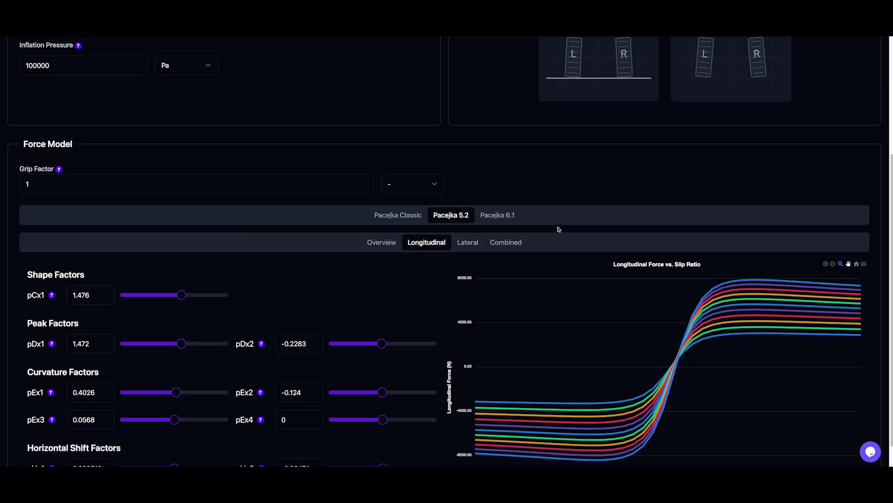
mouse_move(379, 344)
left_mouse_down()
mouse_move(407, 346)
mouse_move(369, 344)
mouse_move(379, 344)
left_mouse_up()
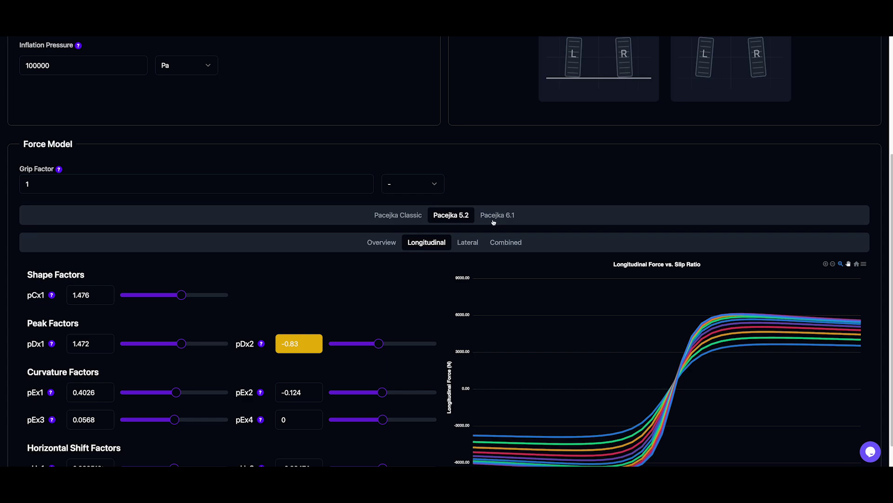
scroll(494, 221, "up", 4)
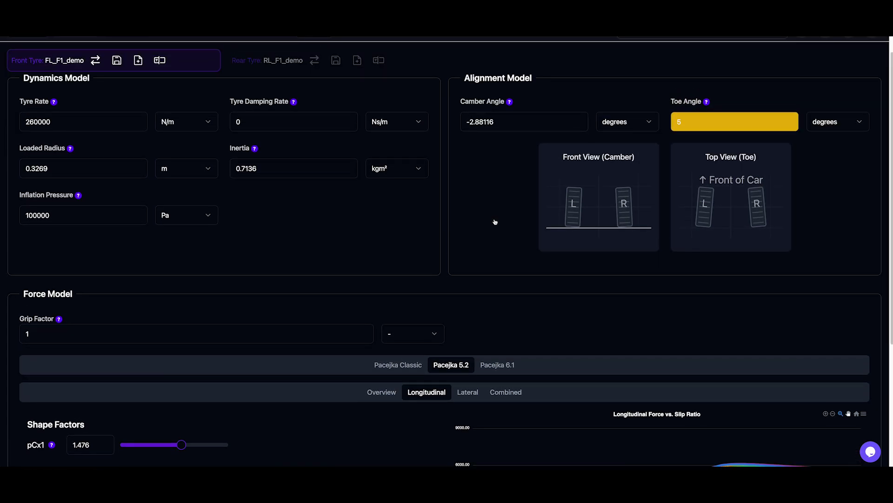
- Open the brake configuration and load the FS_demo brakes
mouse_move(129, 55)
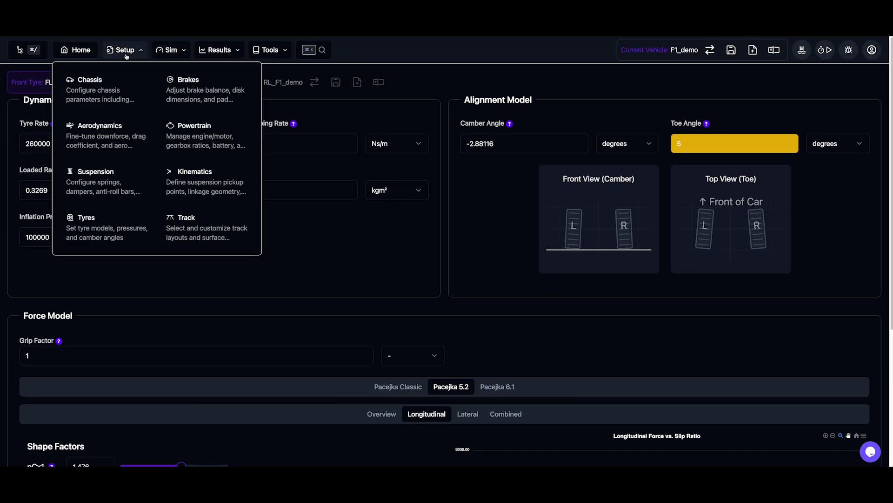
left_click(187, 81)
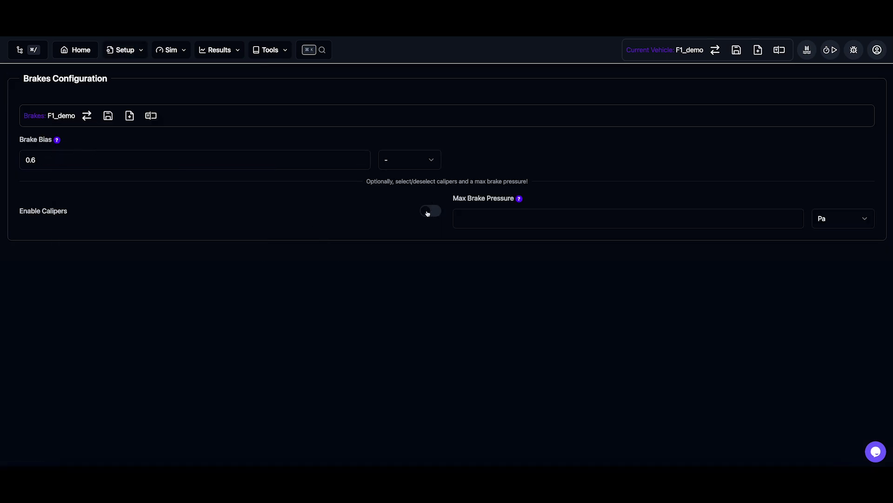
left_click(86, 116)
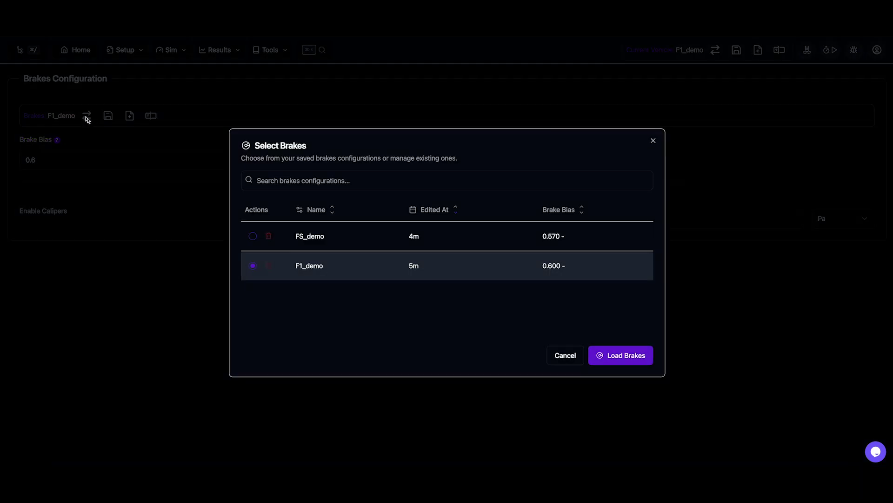
left_click(313, 242)
left_click(621, 356)
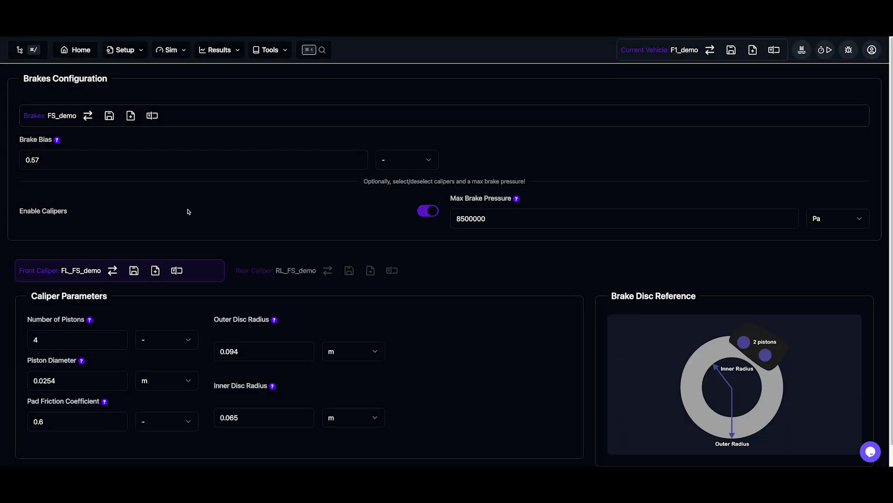
- Reload the F1_demo brakes, restoring brake bias 0.6 with calipers disabled
scroll(203, 214, "down", 1)
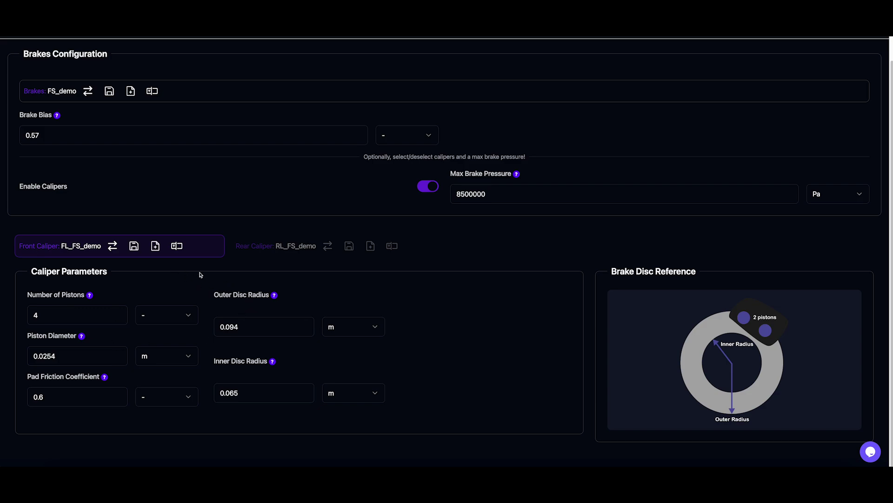
scroll(122, 98, "up", 1)
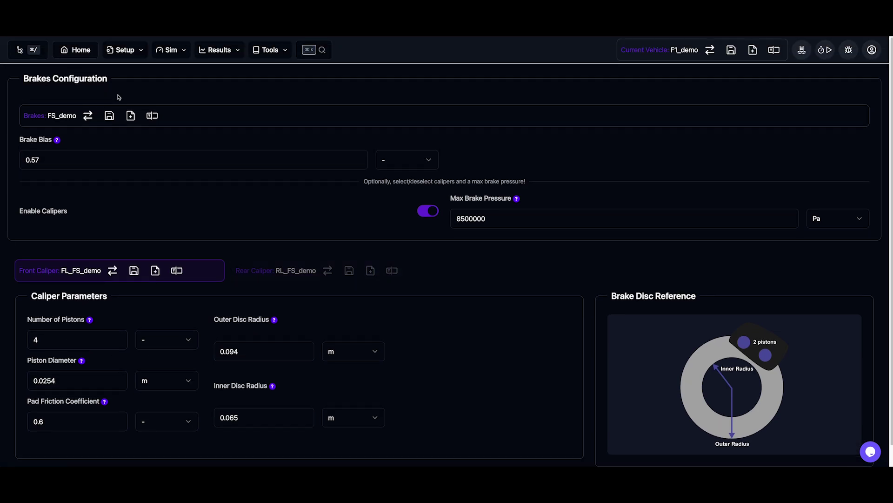
left_click(88, 115)
left_click(316, 263)
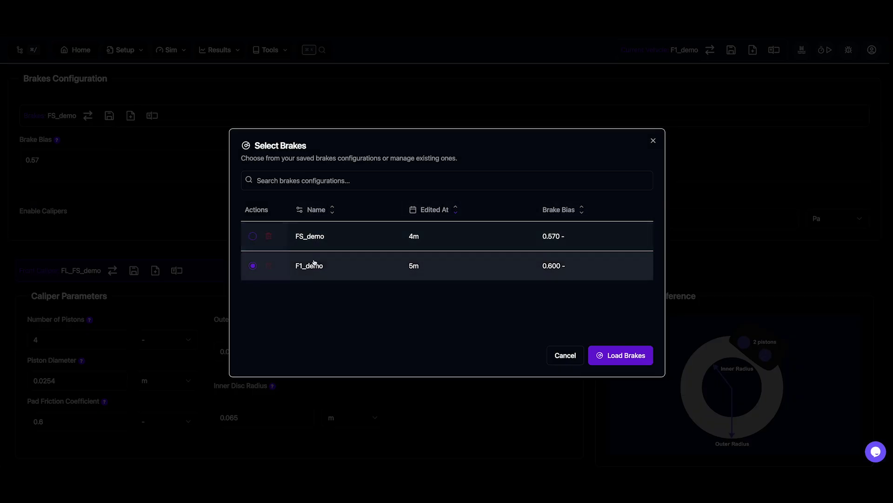
left_click(614, 358)
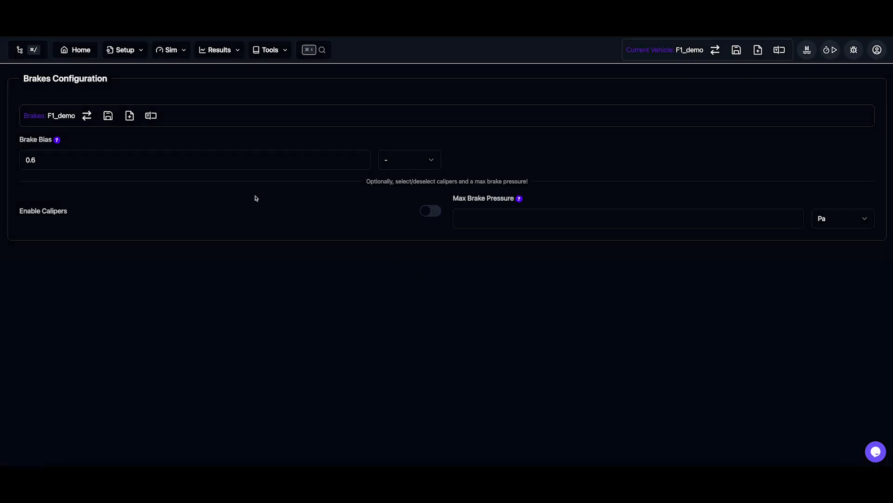
- In Powertrain setup, review power source and drivetrain options unchanged, then expand the 1000–15000 RPM engine section
left_click(129, 52)
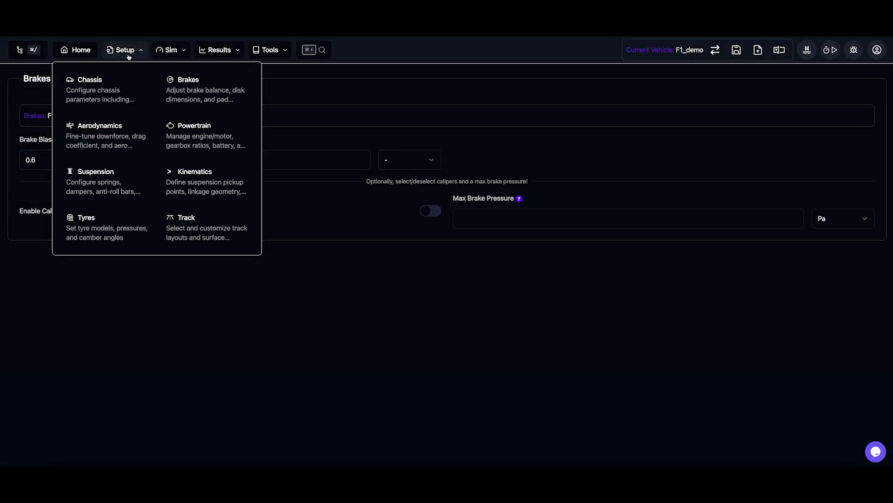
left_click(227, 147)
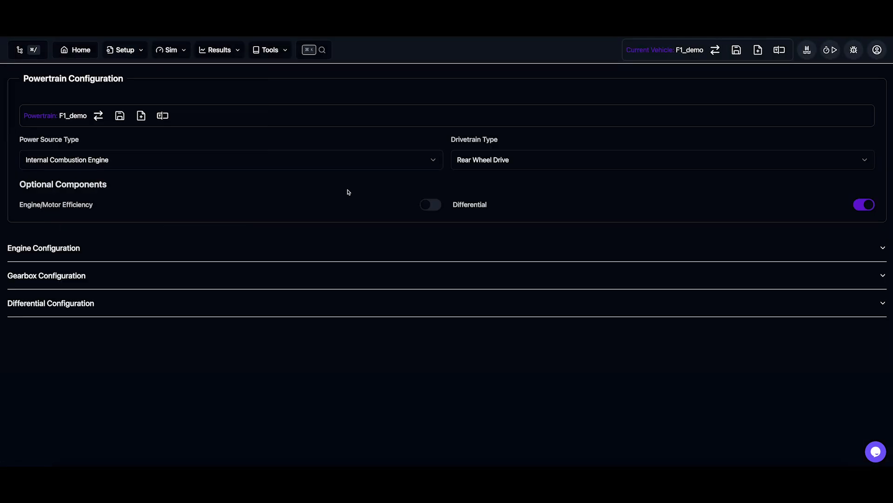
left_click(89, 162)
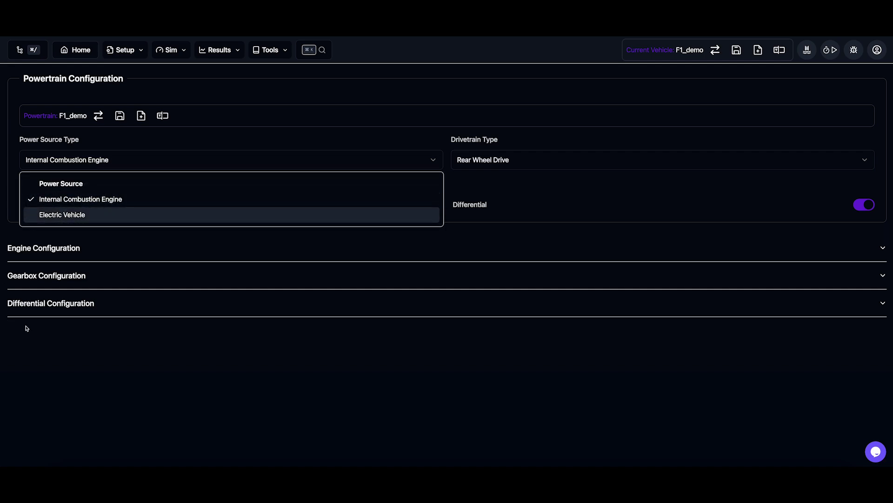
left_click(129, 366)
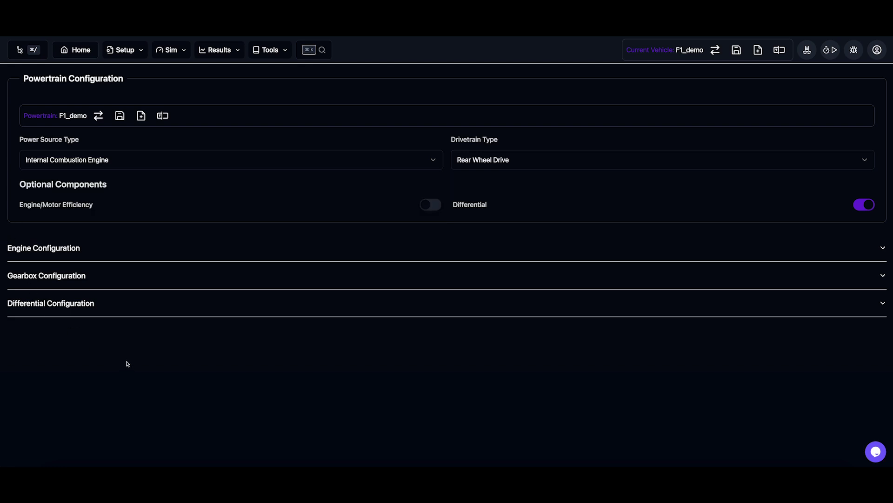
left_click(476, 161)
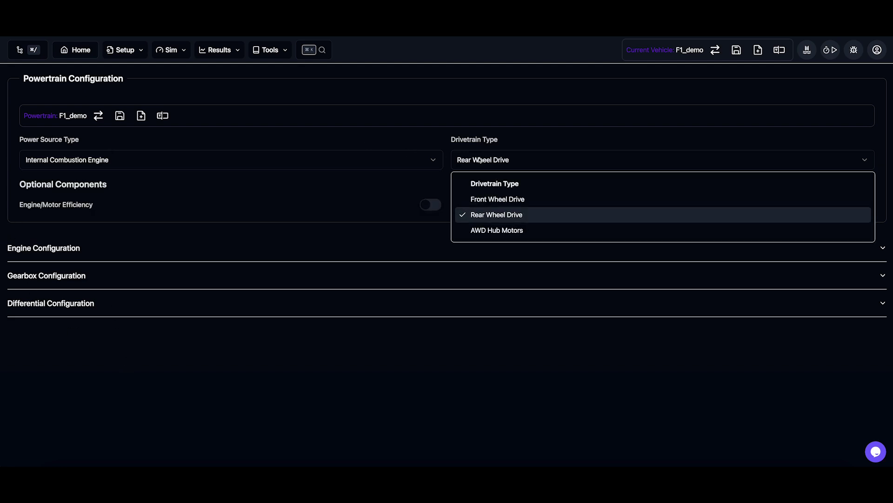
left_click(252, 191)
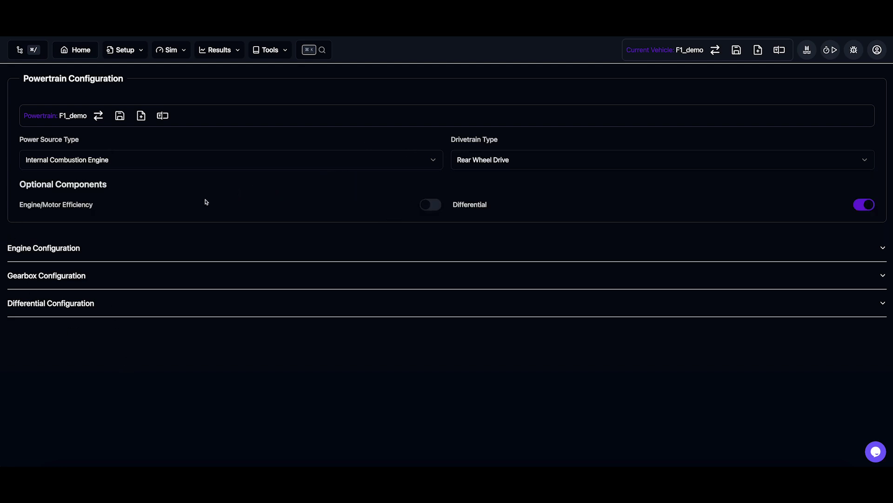
left_click(52, 247)
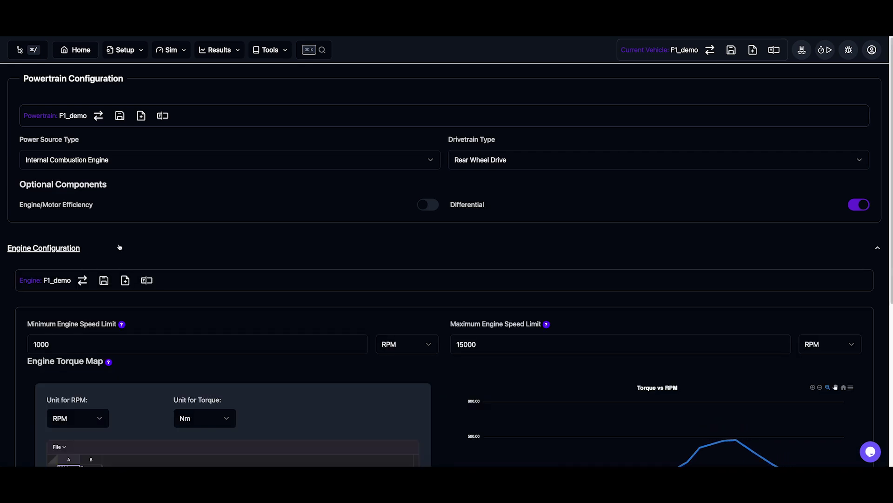
scroll(119, 247, "down", 5)
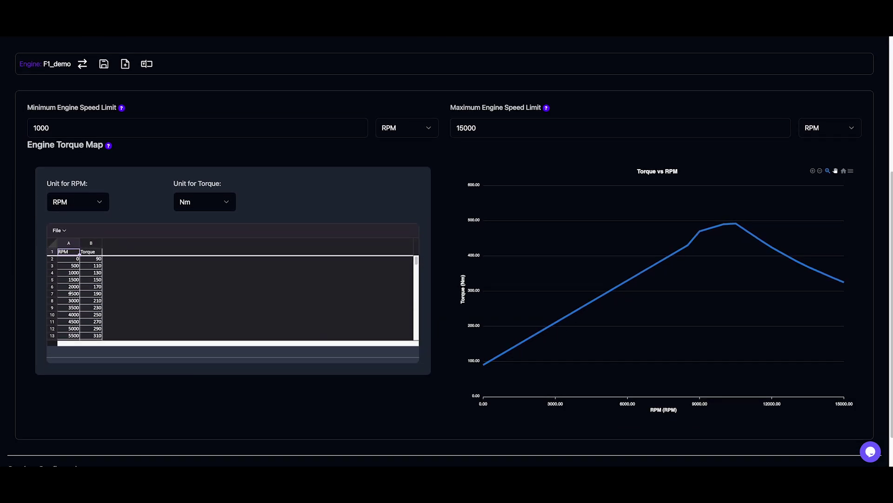
left_click_drag(72, 266, 92, 316)
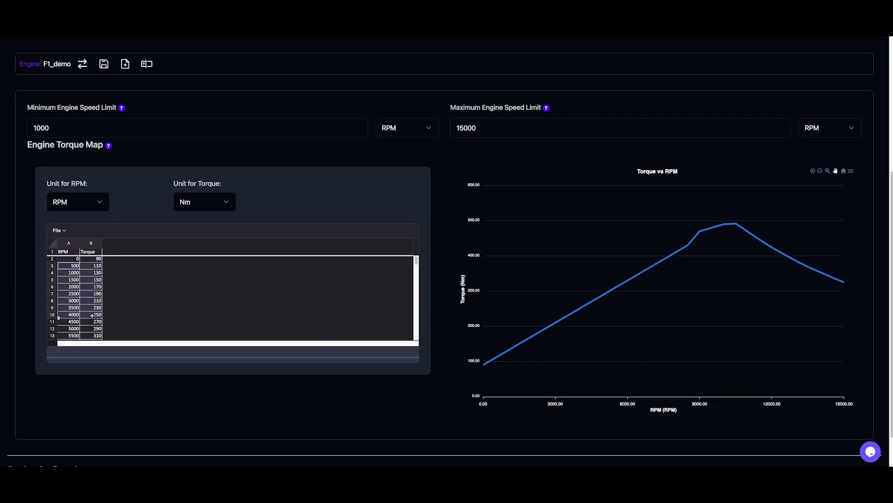
scroll(88, 307, "down", 8)
left_click_drag(70, 257, 92, 281)
left_click(78, 288)
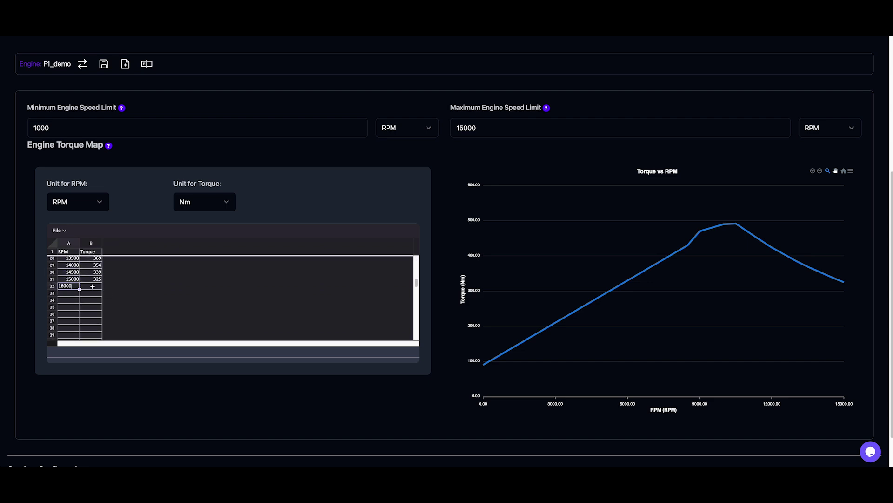
left_click(92, 286)
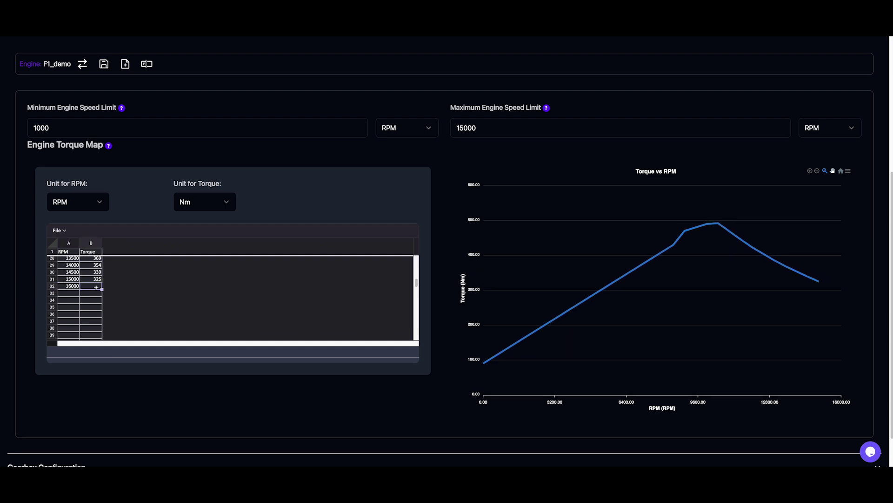
type("315")
left_click(90, 292)
key("ctrl+z")
key("ctrl+z")
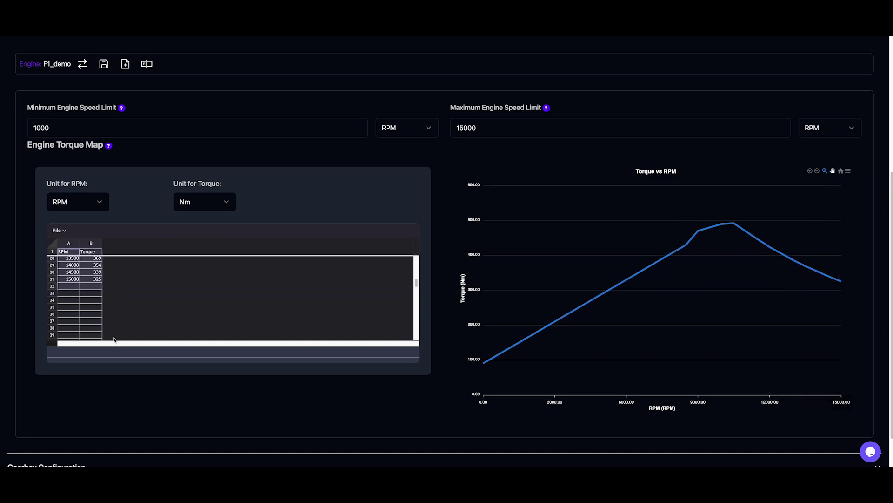
left_click(72, 287)
scroll(124, 410, "down", 1)
- Set Gear Map cell A9 (eighth gear) to 0.5, widening the spread to 5.67:1
left_click(94, 421)
scroll(134, 383, "down", 10)
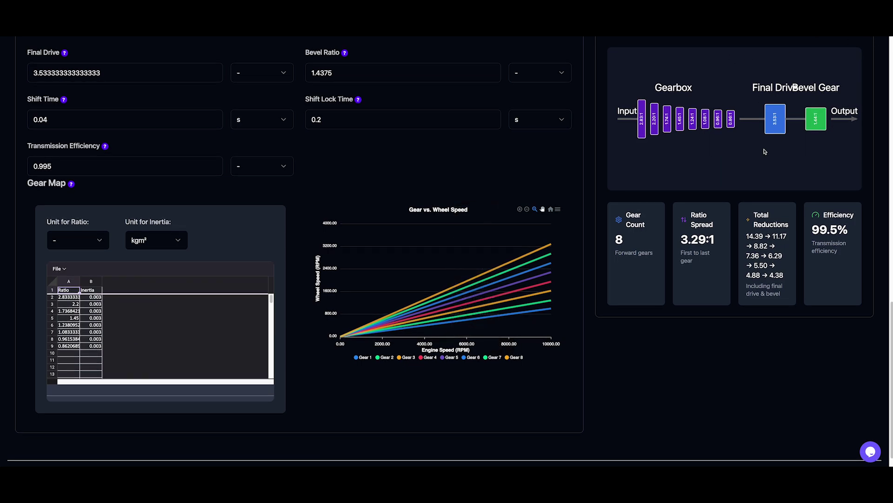
left_click(74, 346)
type("0.5")
left_click(81, 367)
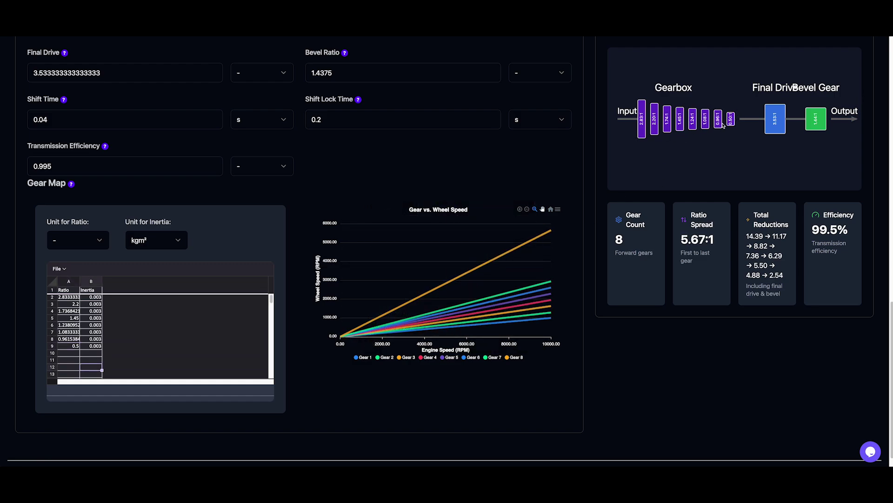
scroll(624, 165, "up", 5)
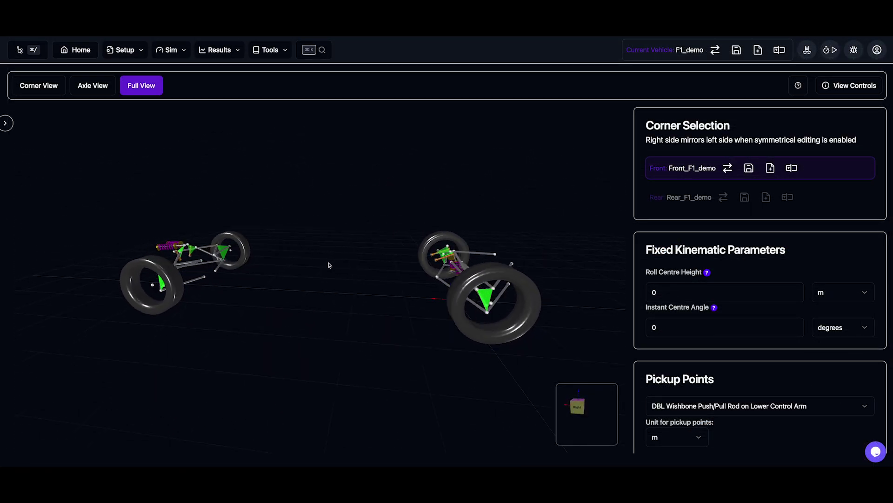
- Open the static parameters panel and change pickup-point cell C2 to 1
scroll(780, 301, "down", 4)
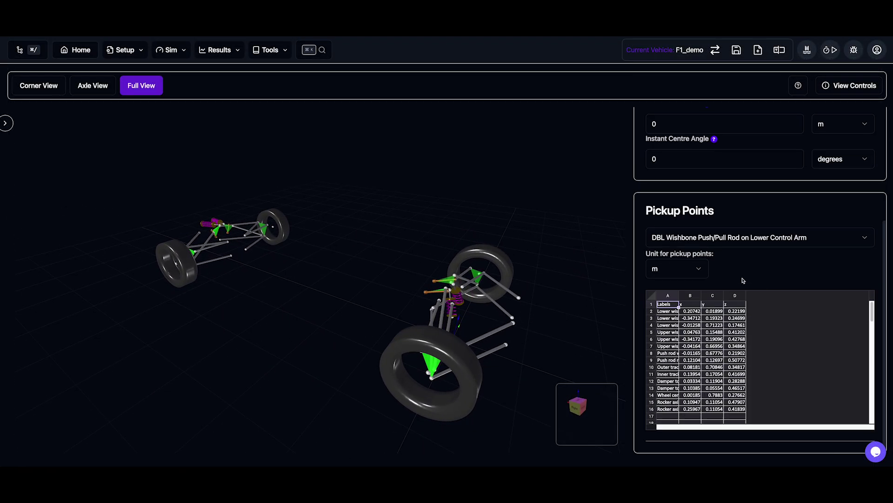
left_click(7, 124)
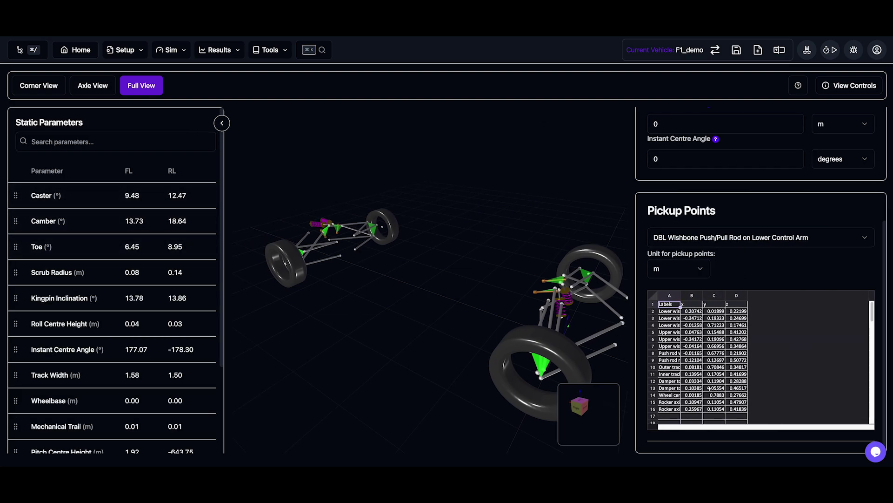
scroll(693, 349, "up", 1)
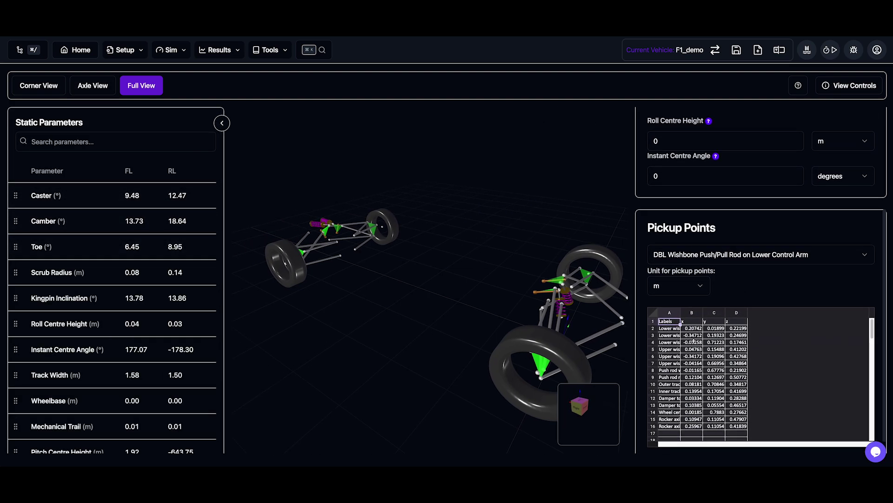
left_click(710, 328)
type("1")
key("Return")
left_click_drag(532, 322, 467, 311)
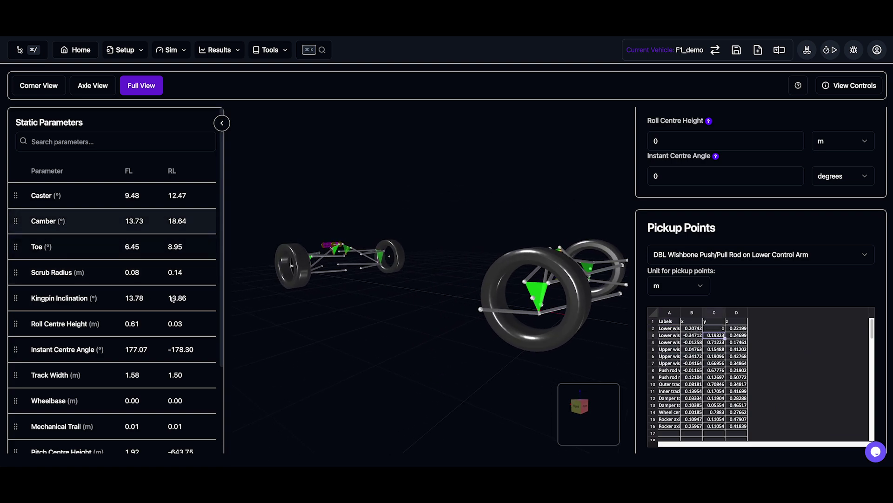
- Enter 1 in D2, then undo so row 2 reads 0.01899 and 0.22199 again
left_click(739, 327)
type("1")
key("Return")
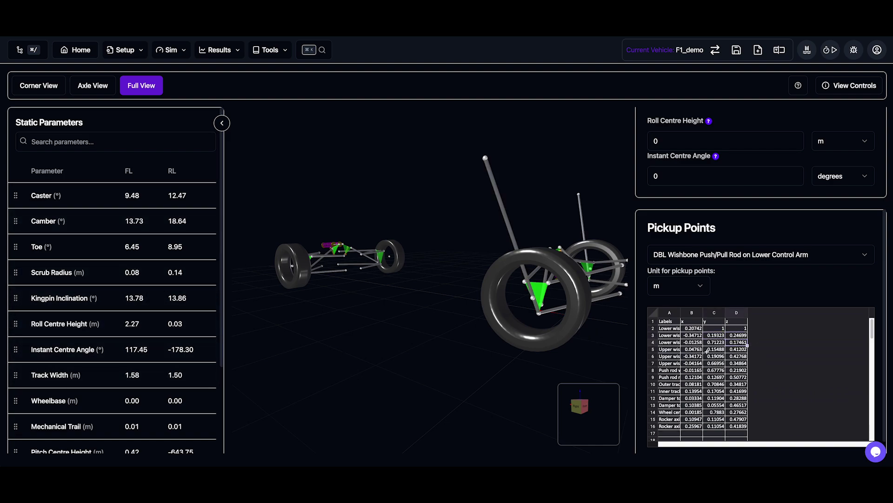
key("ctrl+z")
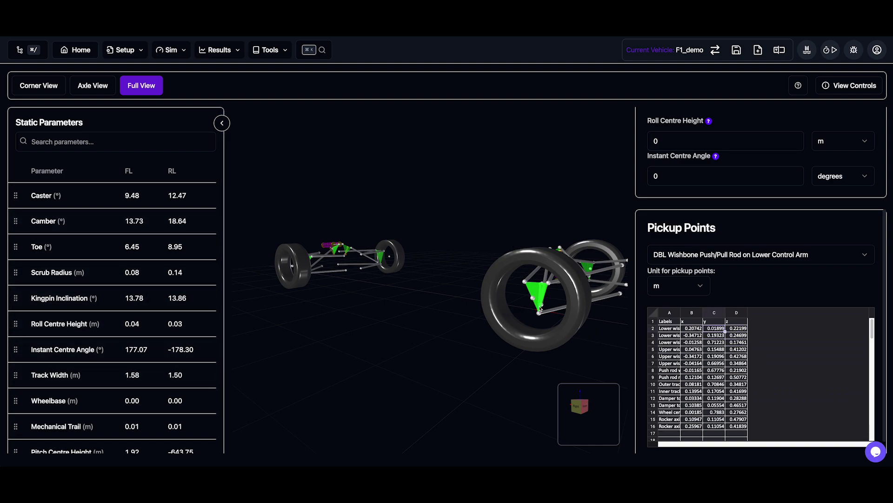
left_click_drag(514, 238, 409, 233)
- Open the track setup, browsing the saved tracks but keeping Barcelona
mouse_move(133, 55)
left_click(191, 224)
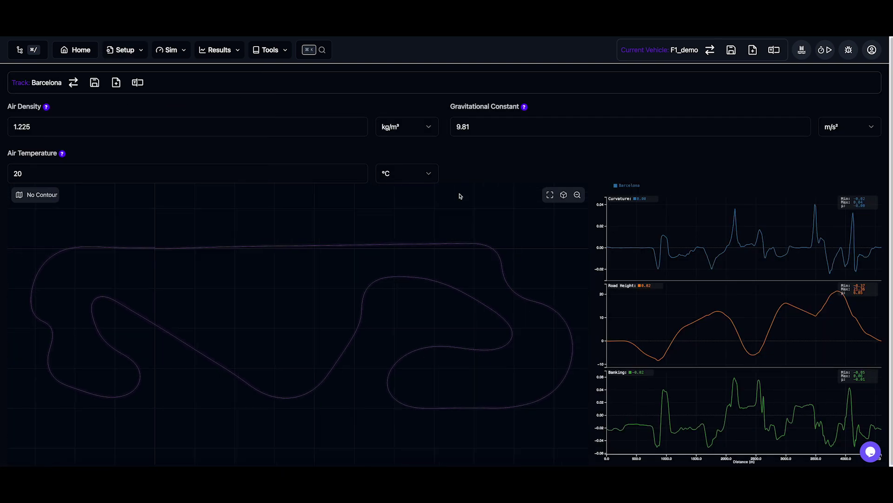
left_click(73, 82)
scroll(348, 279, "down", 5)
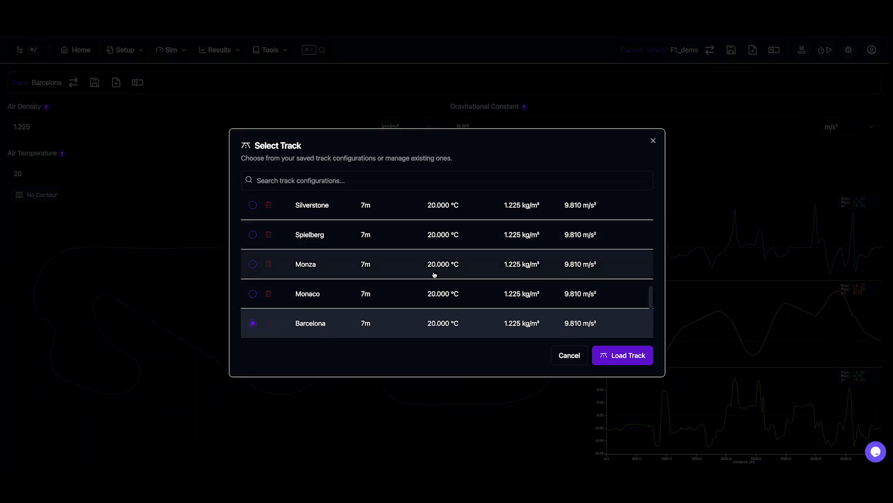
left_click(654, 141)
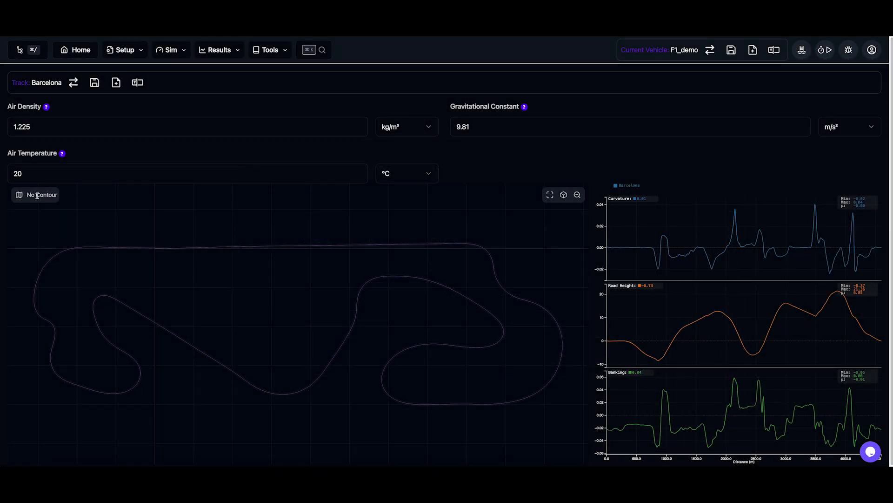
- Colour the Barcelona map by Curvature, tilt it into 3D, and check the upload options
left_click(19, 195)
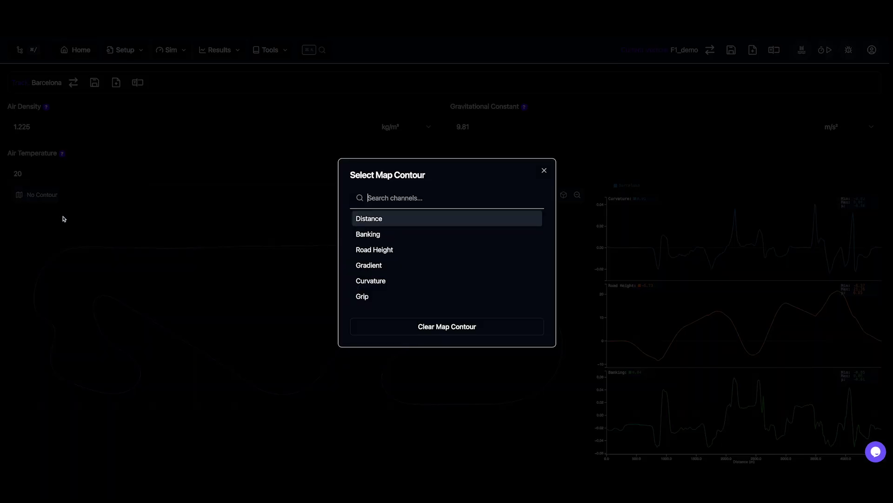
left_click(386, 282)
left_click_drag(253, 308, 256, 267)
left_click(115, 83)
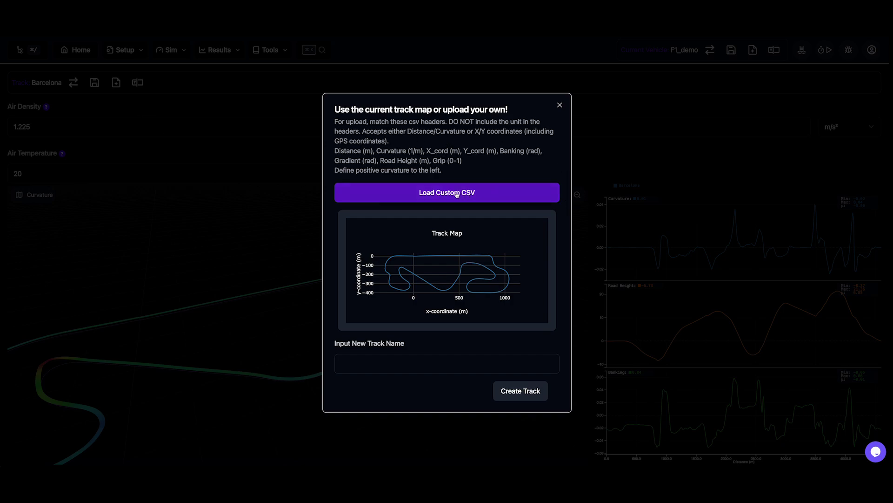
left_click(265, 136)
- Run a single-lap time simulation titled 'Test F1 Sim' and close the dialog
left_click(158, 49)
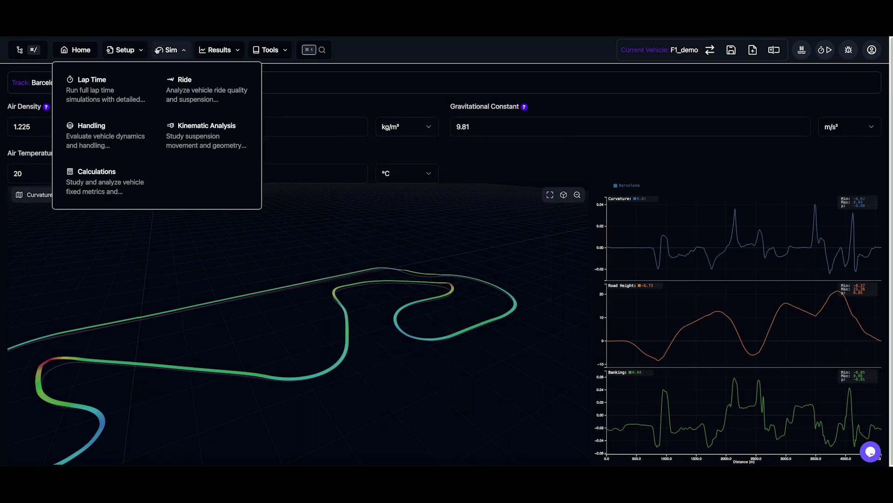
left_click(132, 84)
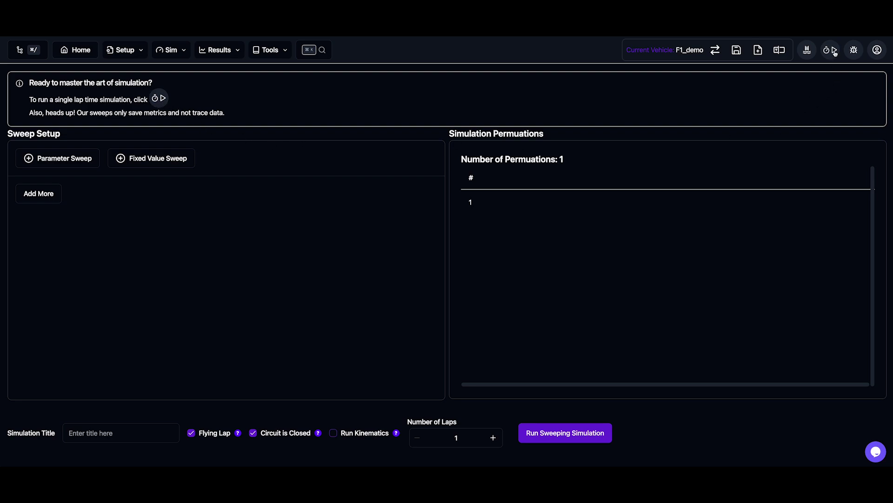
left_click(159, 104)
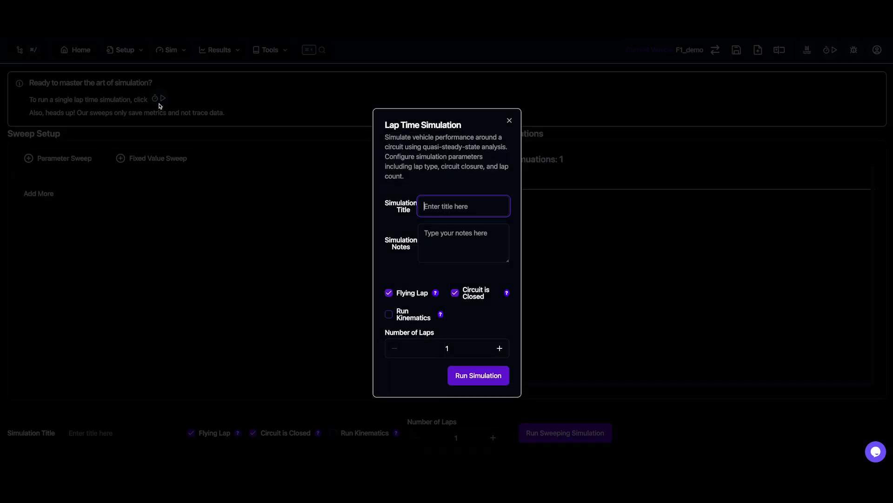
type("Test F1 Sim")
left_click(467, 241)
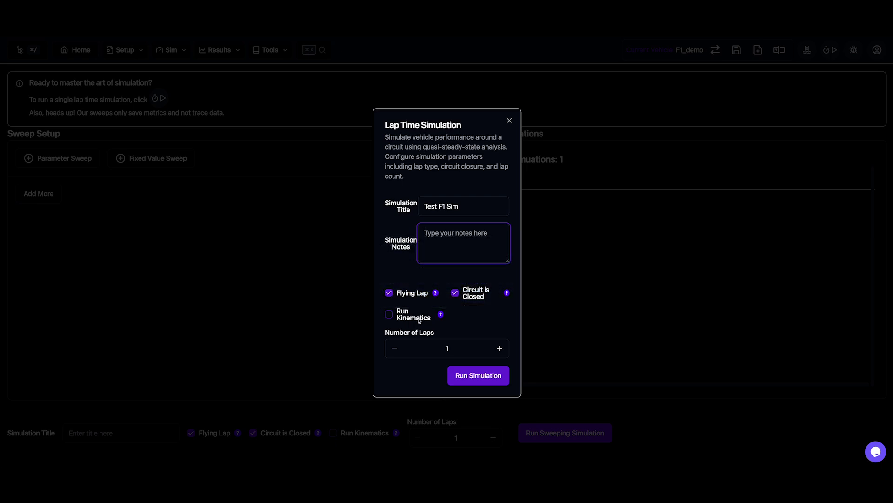
left_click(470, 376)
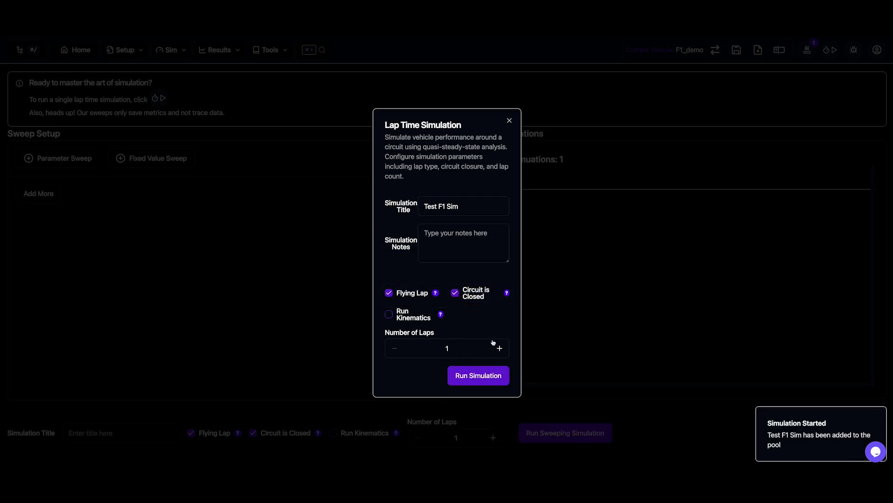
left_click(611, 368)
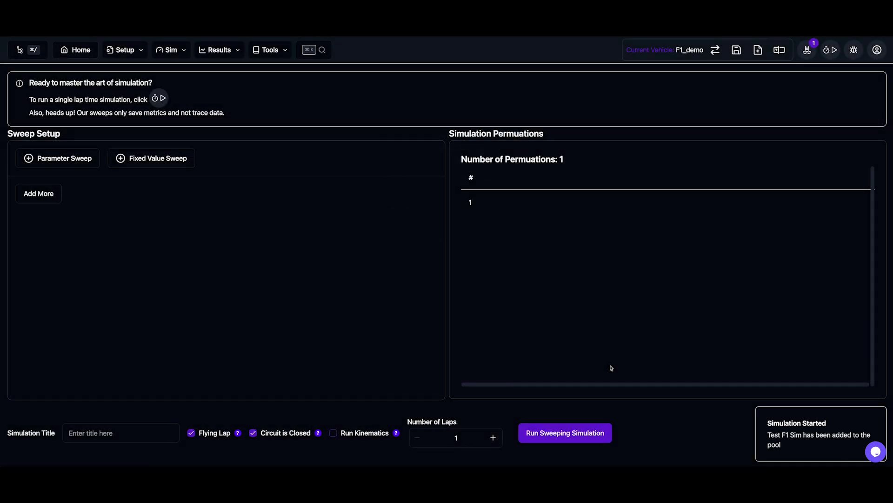
- Add a Chassis parameter sweep over F1_demoRevB and F1_demo
left_click(807, 51)
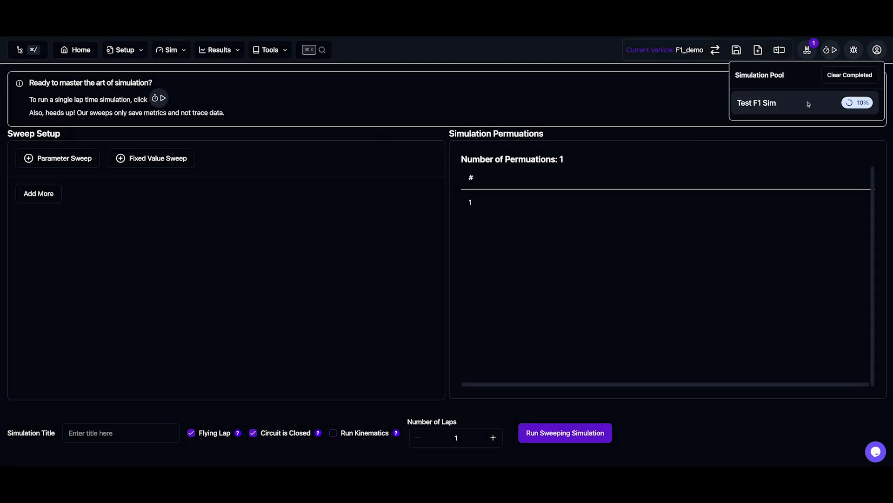
left_click(602, 135)
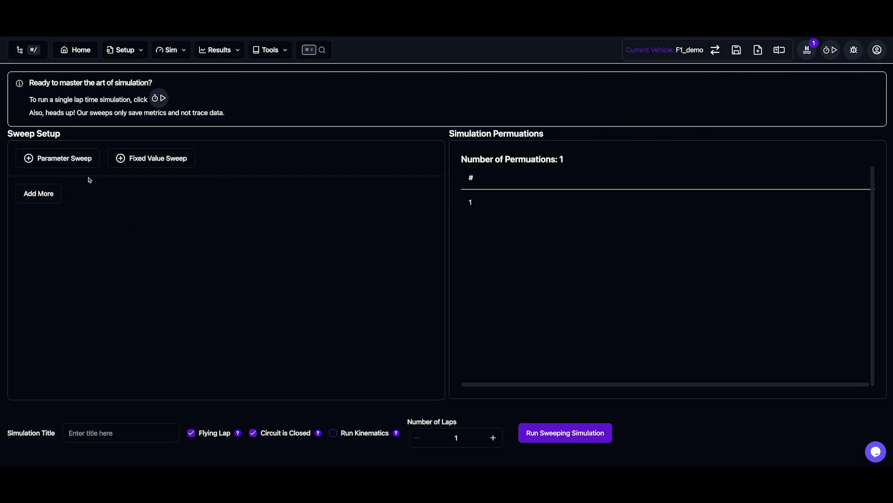
left_click(63, 160)
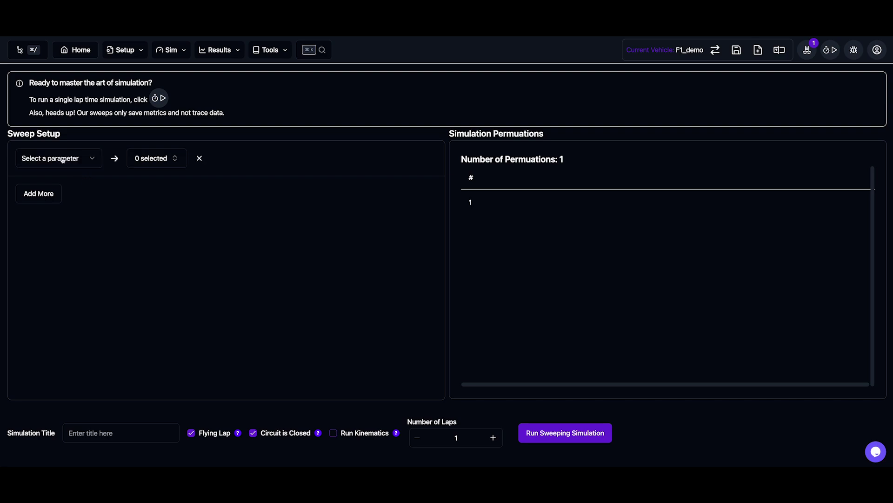
left_click(76, 159)
left_click(54, 237)
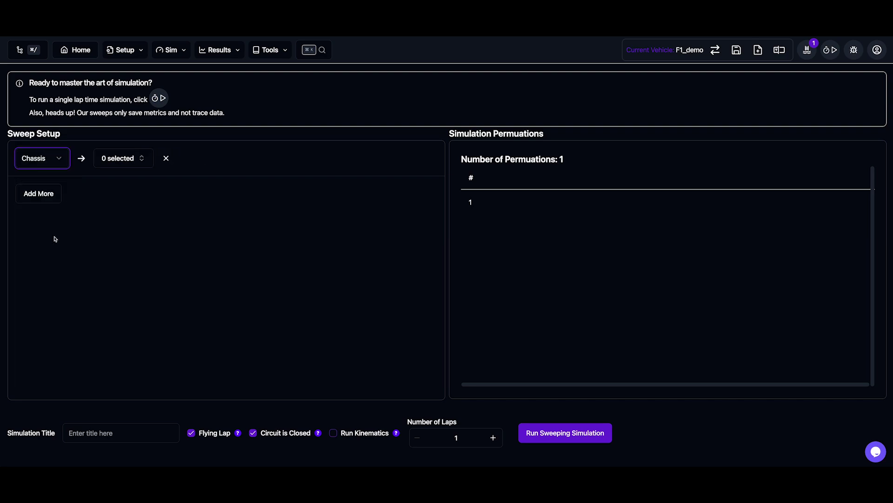
left_click(121, 158)
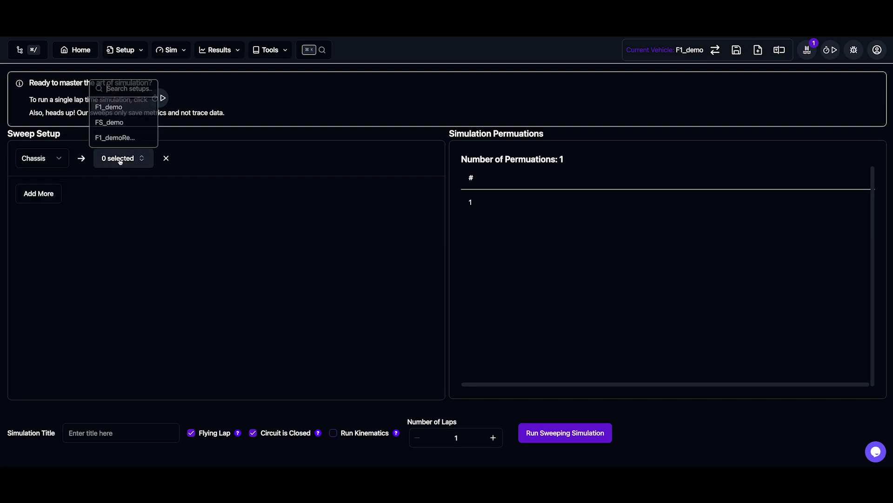
left_click(119, 137)
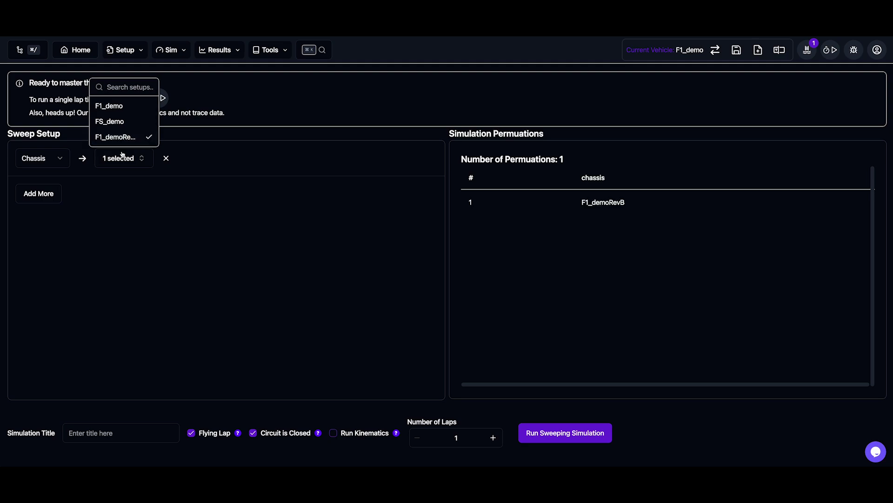
left_click(113, 105)
left_click(129, 195)
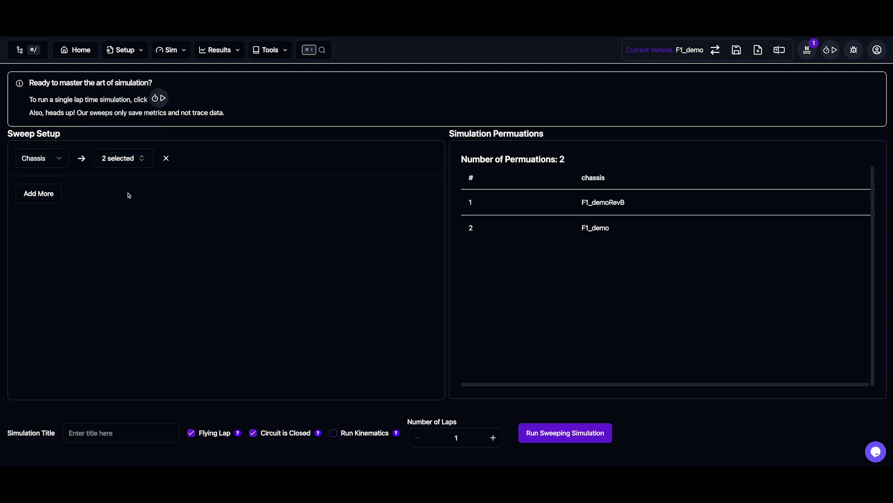
- Add a Brake Bias fixed value sweep from 0.4 to 0.6 in 6 steps
left_click(31, 196)
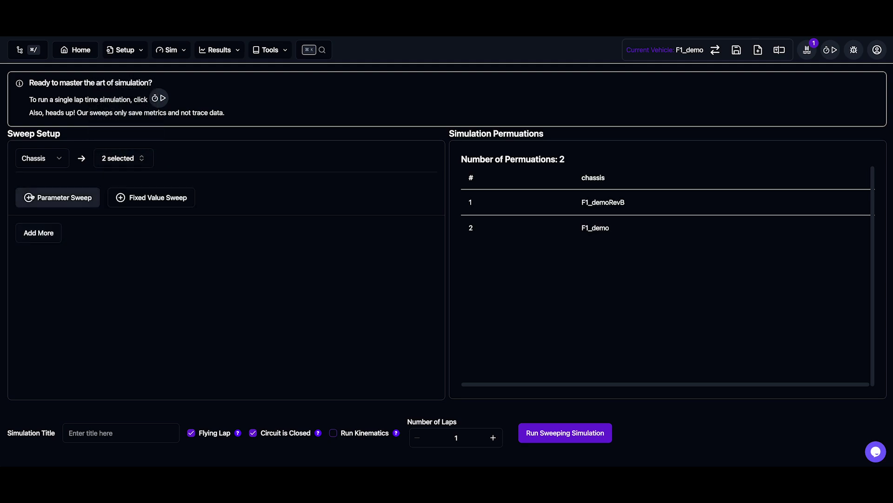
left_click(145, 199)
left_click(49, 208)
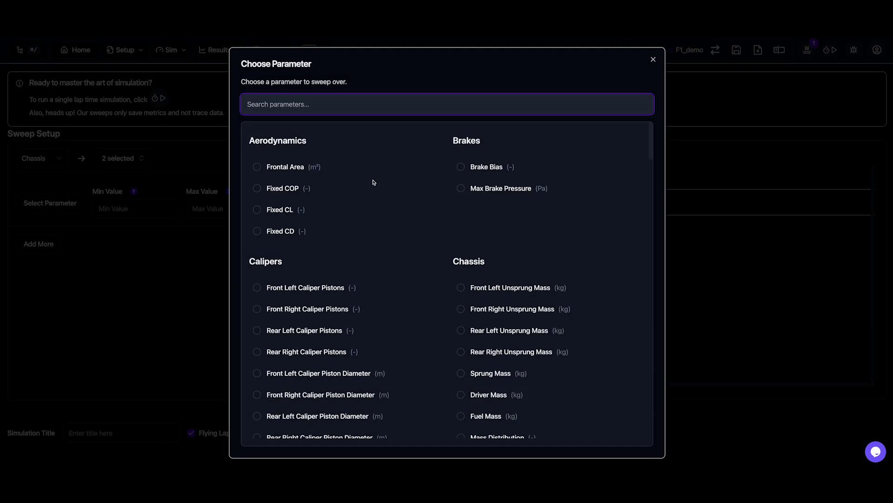
left_click(473, 169)
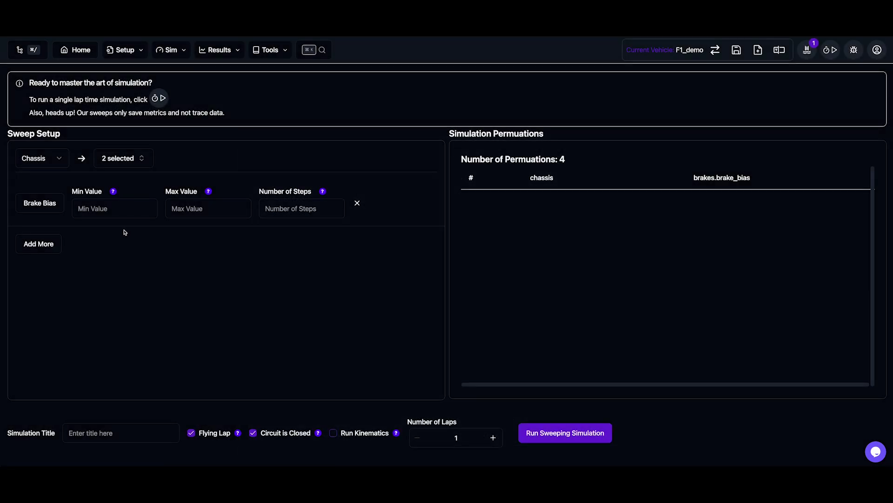
left_click(113, 210)
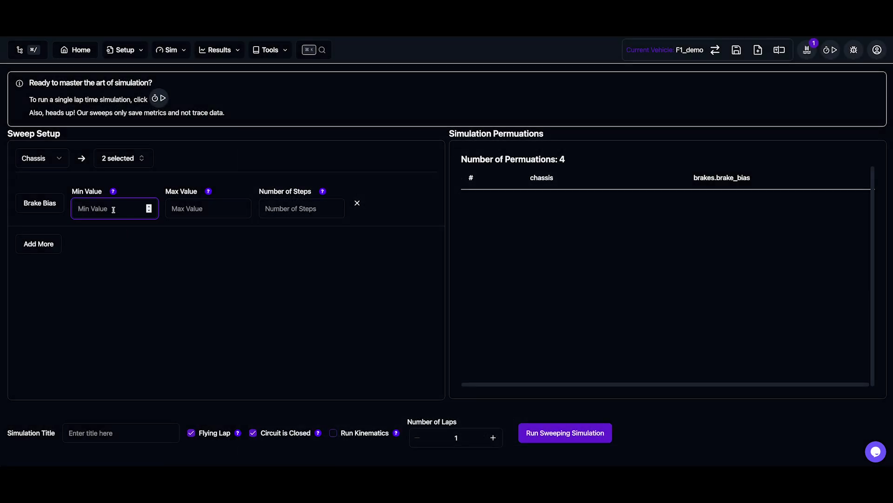
type("0.4")
left_click(174, 212)
type("0.6")
left_click(204, 235)
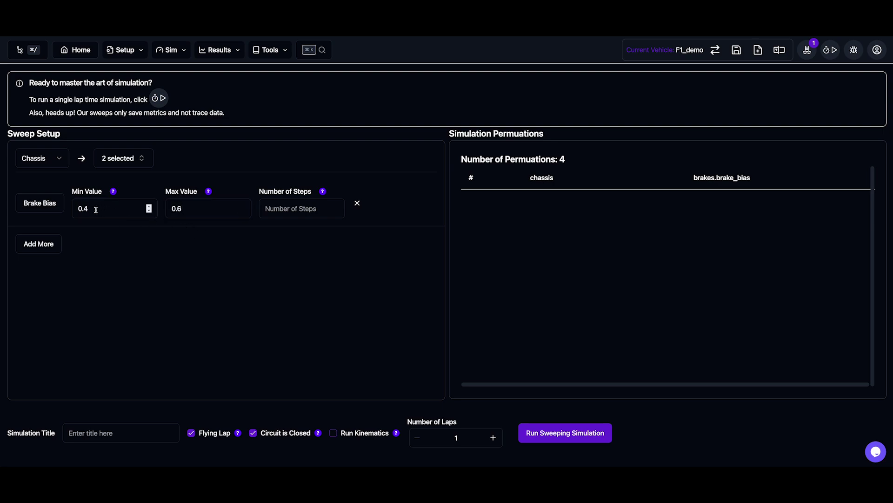
left_click(296, 208)
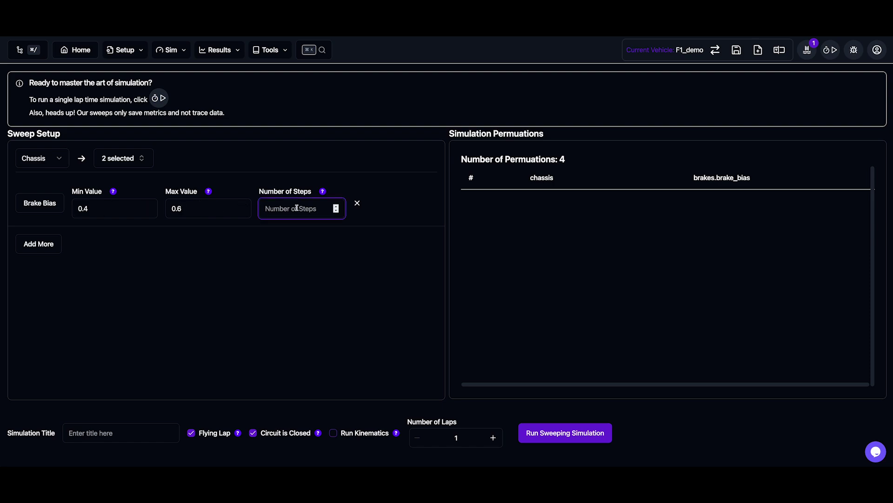
type("6")
left_click(293, 231)
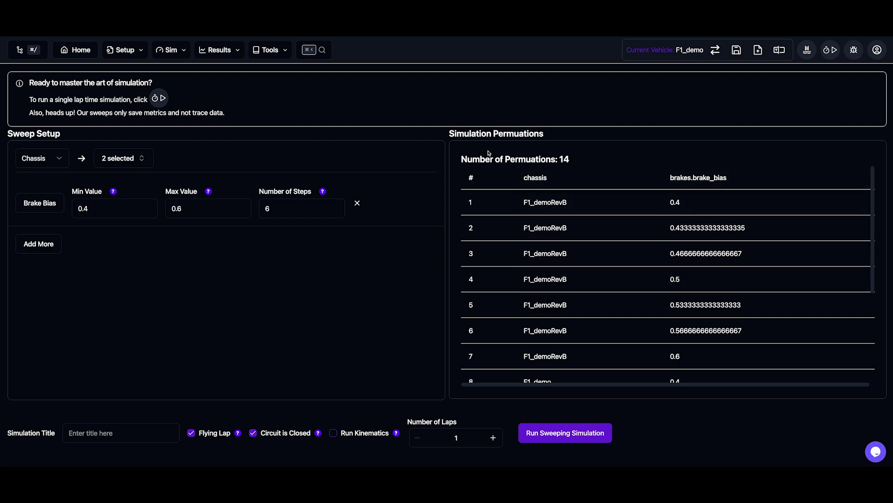
- Title the sweep 'Brake Bias + Chassis Sweep' and run it
scroll(595, 226, "down", 2)
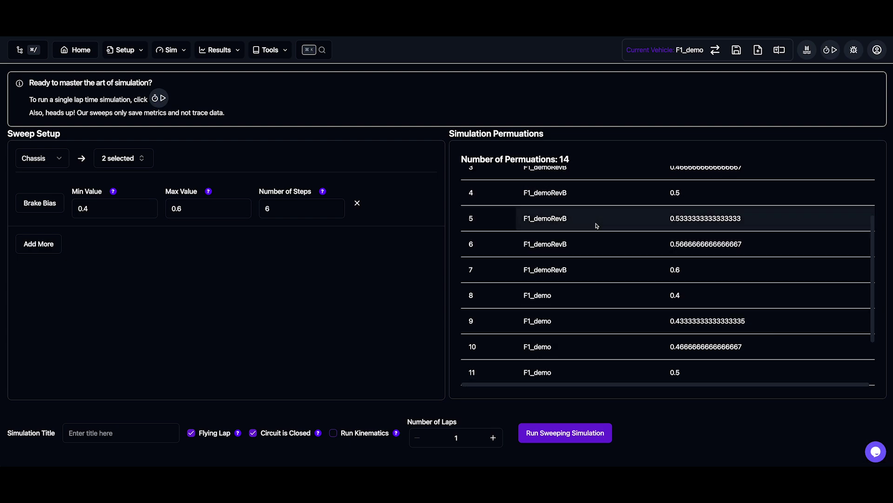
scroll(740, 224, "down", 2)
scroll(643, 262, "up", 5)
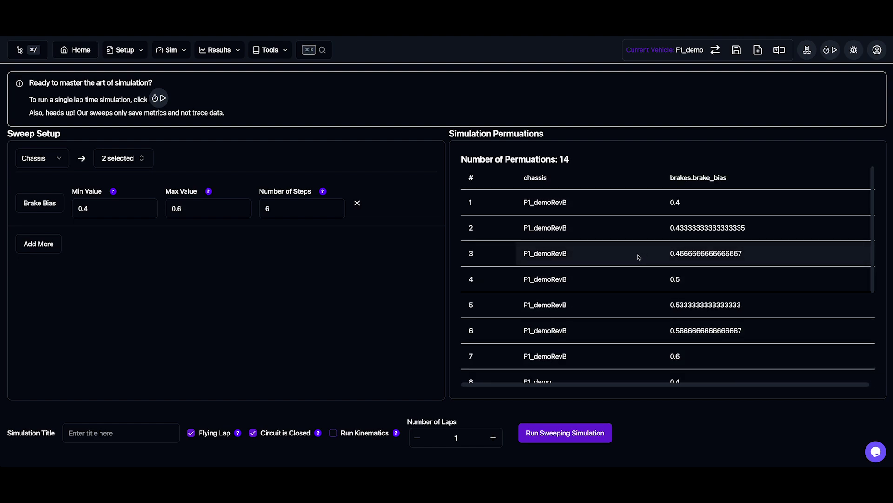
left_click(134, 426)
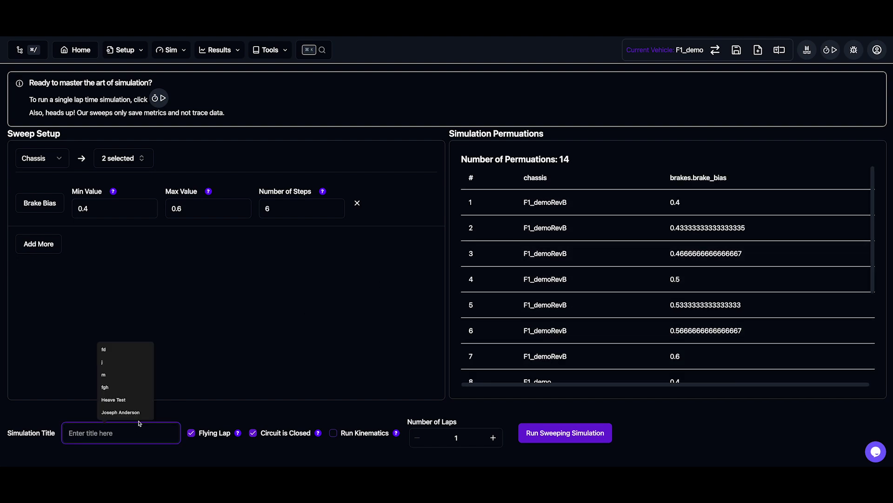
type("Brake B")
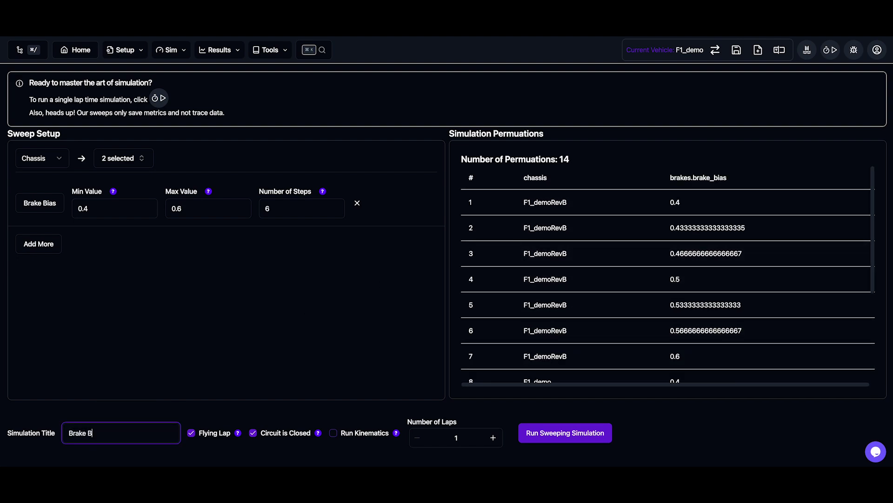
type("ias + Chassis Sweep")
left_click(582, 436)
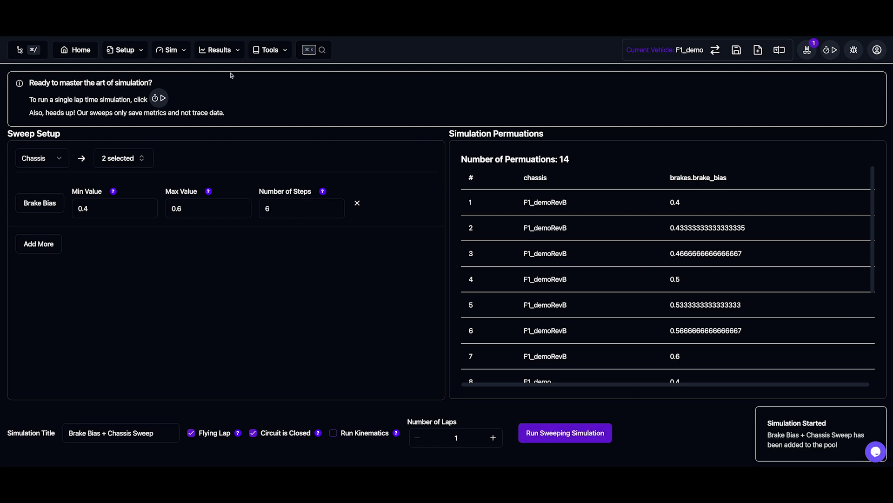
- In Result Files, select the completed Test F1 Sim Barcelona run (84.611 s)
left_click(218, 50)
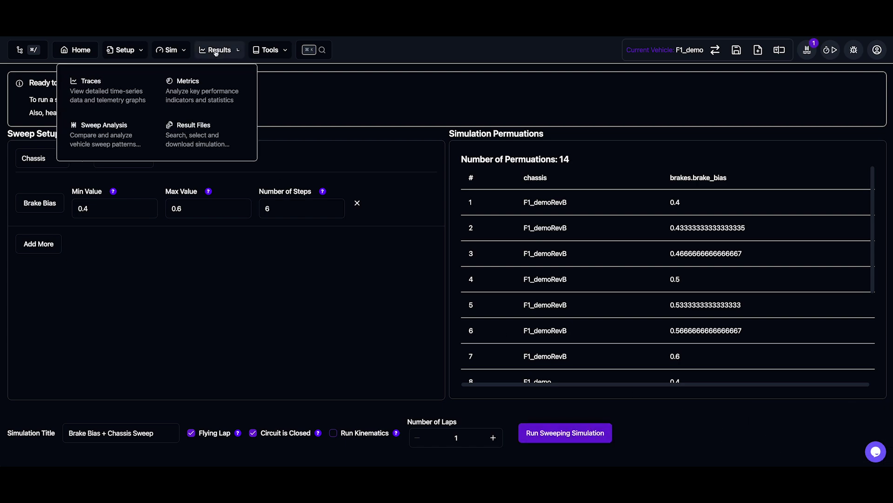
left_click(206, 137)
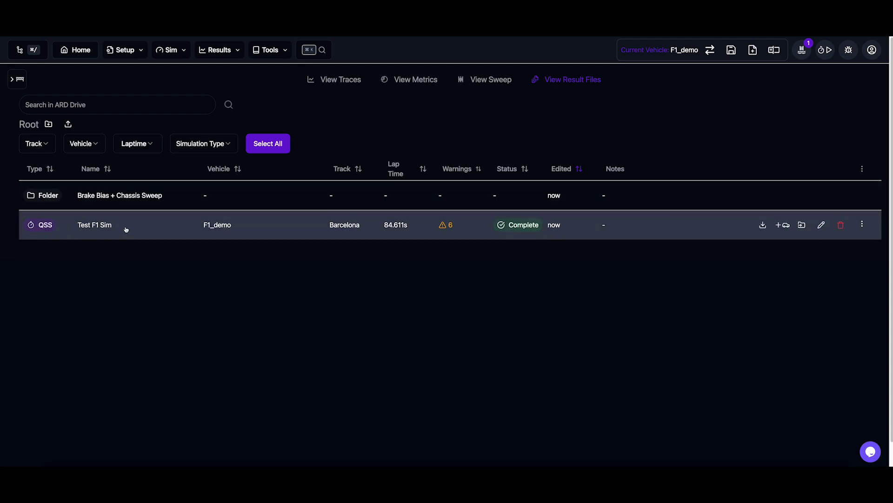
left_click(126, 229)
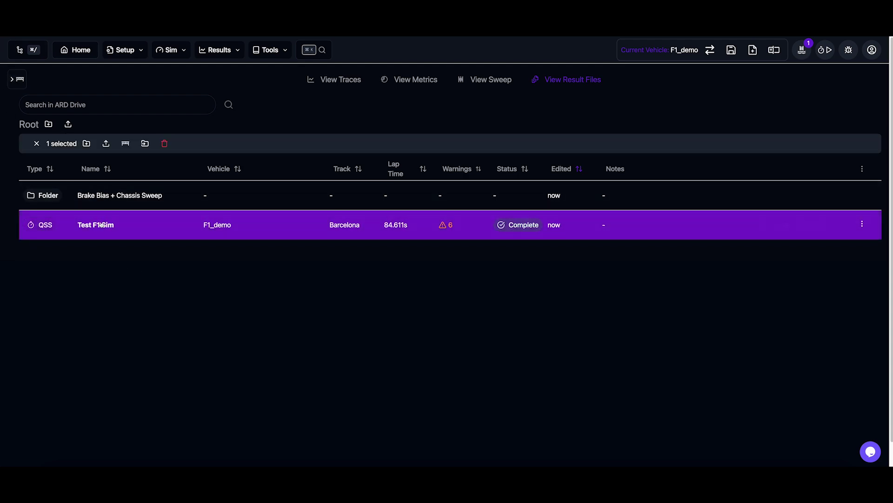
left_click(17, 79)
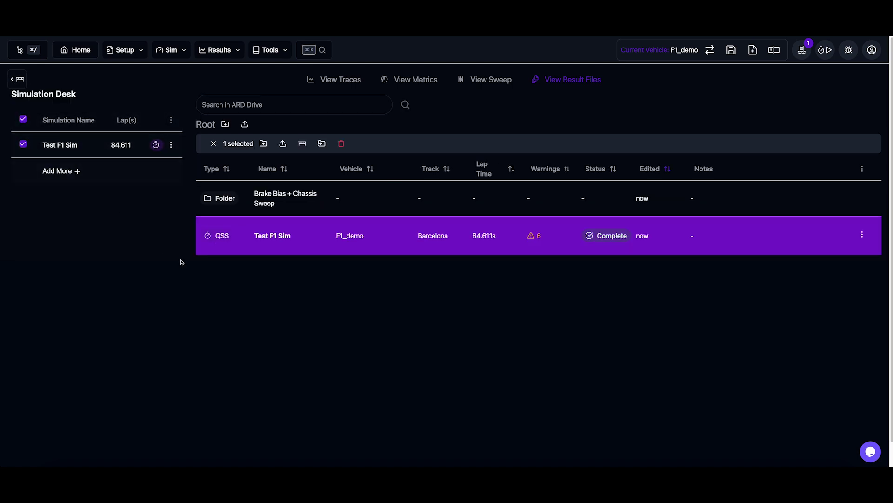
left_click(17, 79)
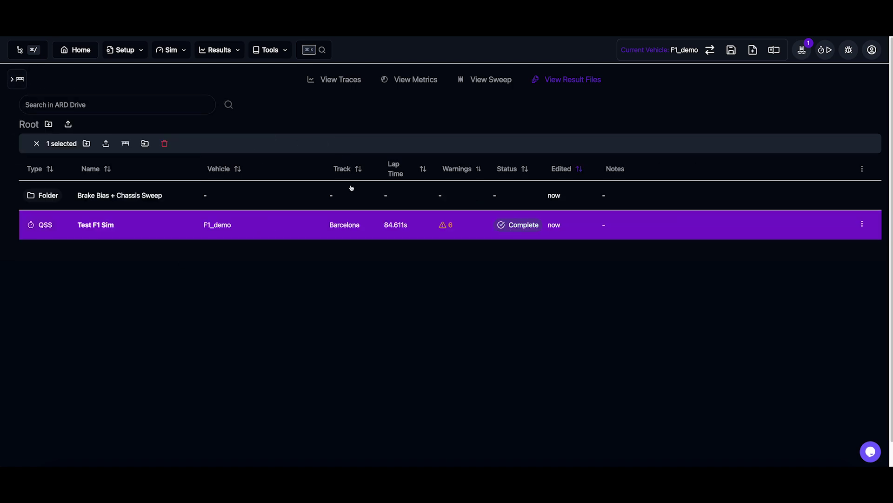
- Show Test F1 Sim traces without the Distribution panel, stretching Scatter into its slot
left_click(329, 81)
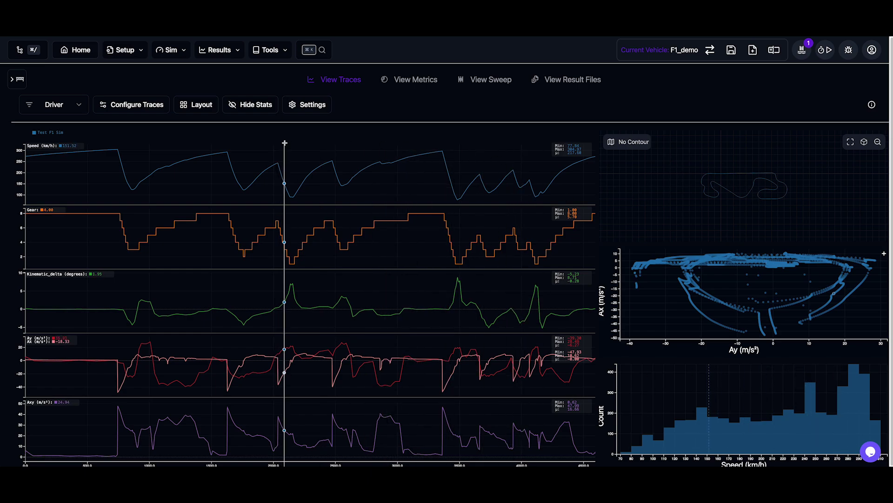
left_click(189, 107)
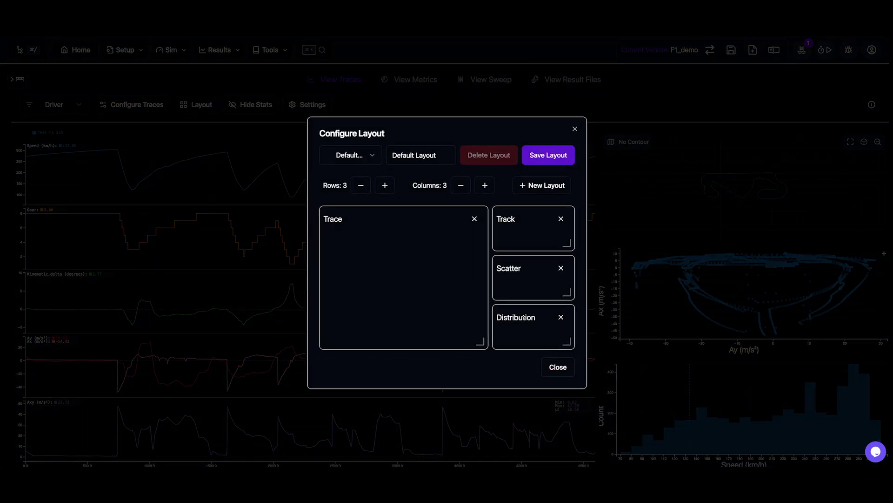
left_click(561, 316)
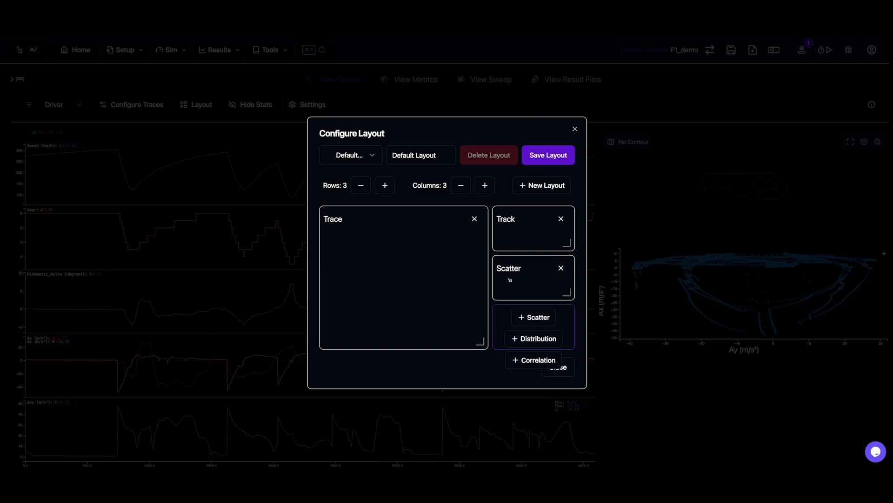
left_click_drag(571, 291, 569, 341)
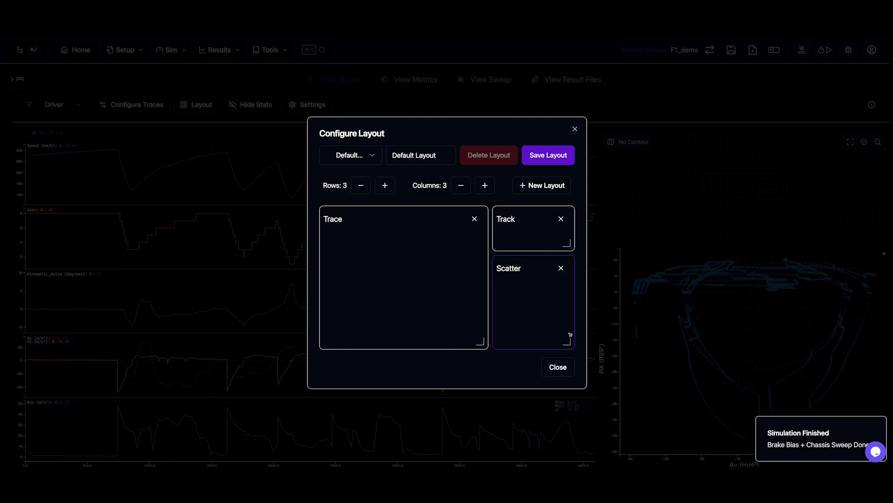
left_click(558, 368)
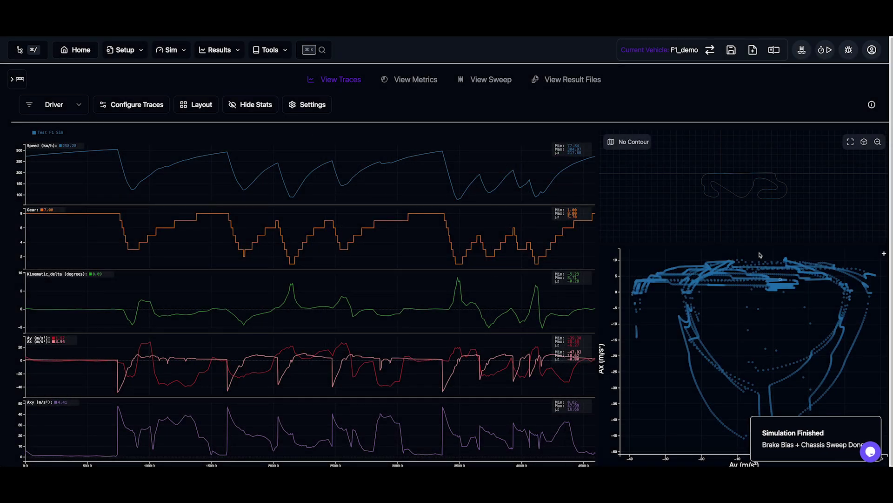
left_click(196, 104)
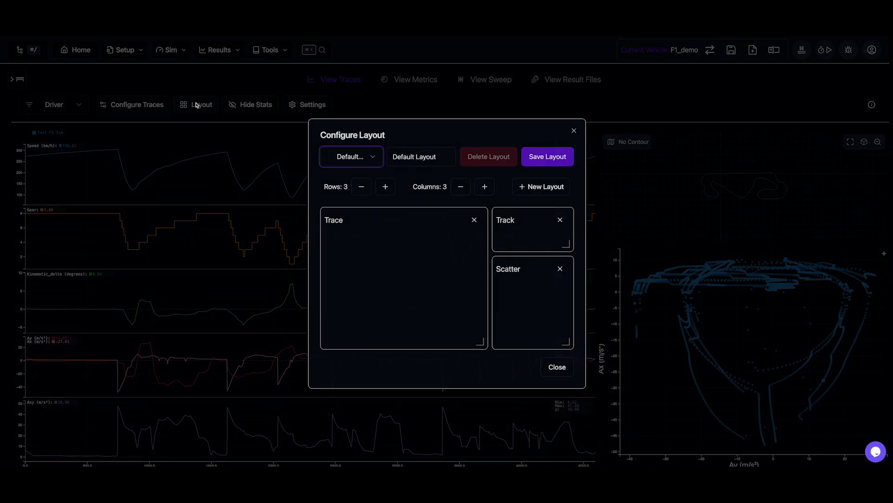
left_click(349, 157)
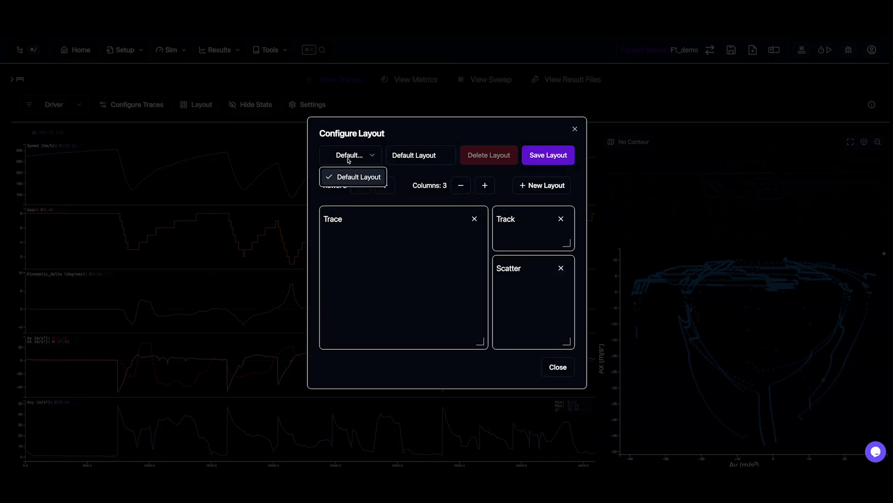
left_click(446, 137)
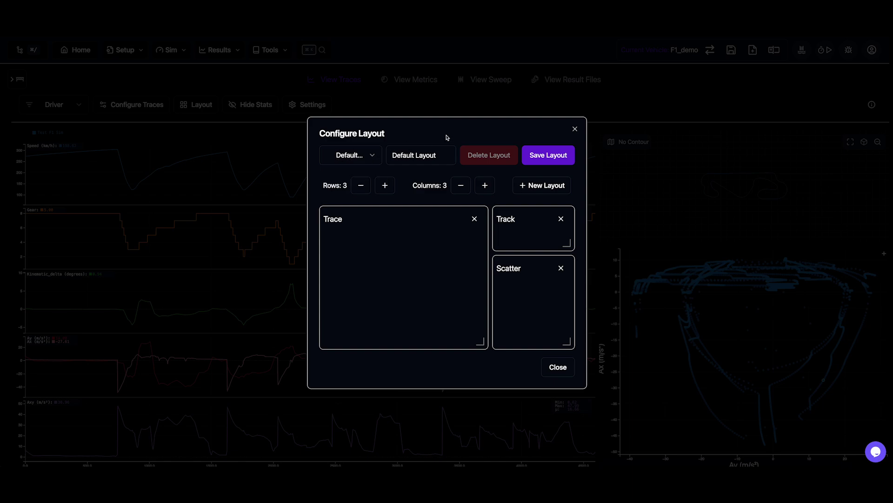
left_click(575, 129)
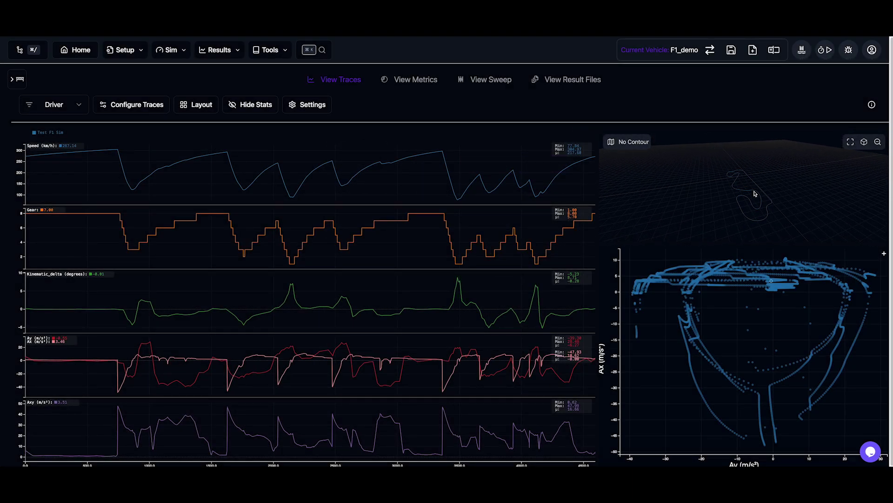
- Colour the track map by RPM with the Cool scheme and car radius 9.5
left_click(611, 142)
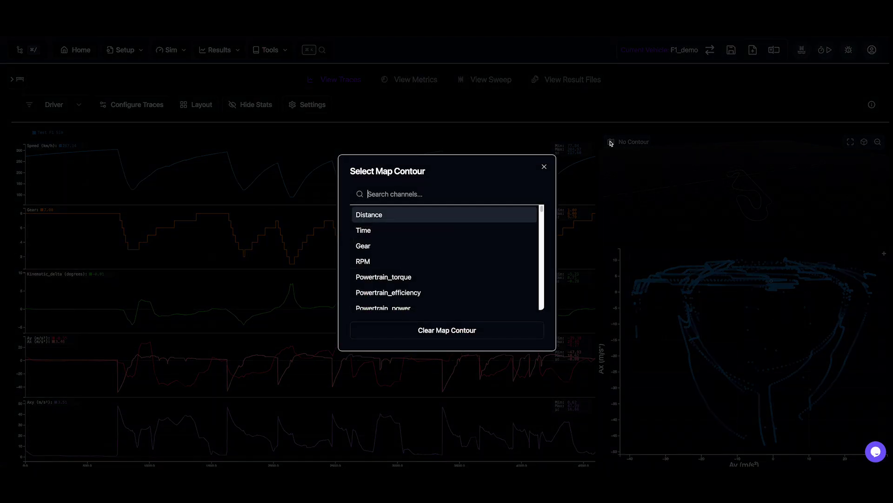
left_click(388, 260)
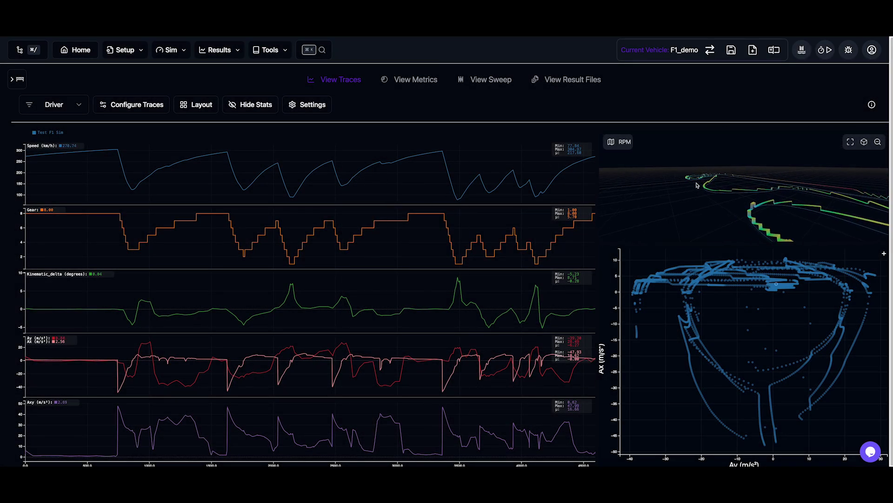
left_click(310, 109)
left_click(428, 267)
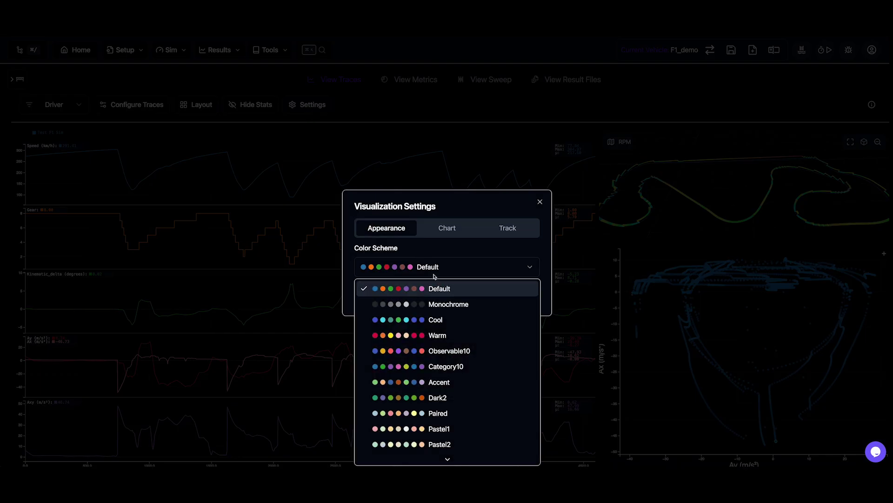
left_click(384, 318)
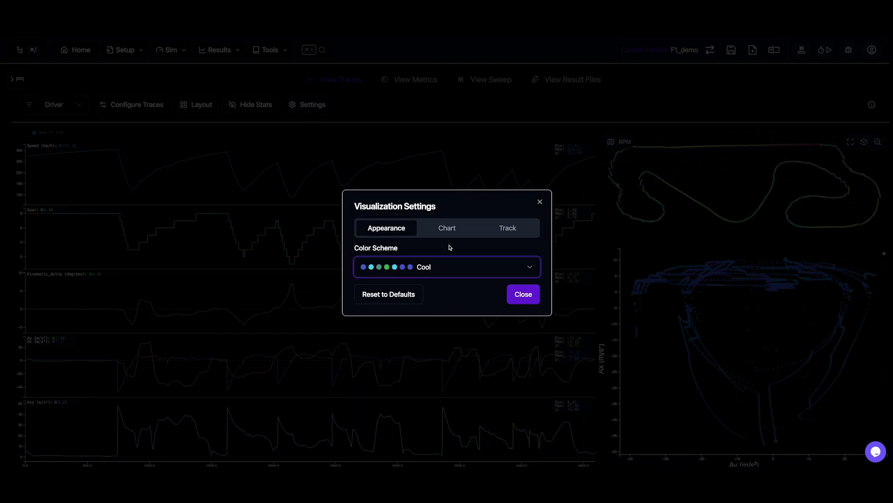
left_click(449, 226)
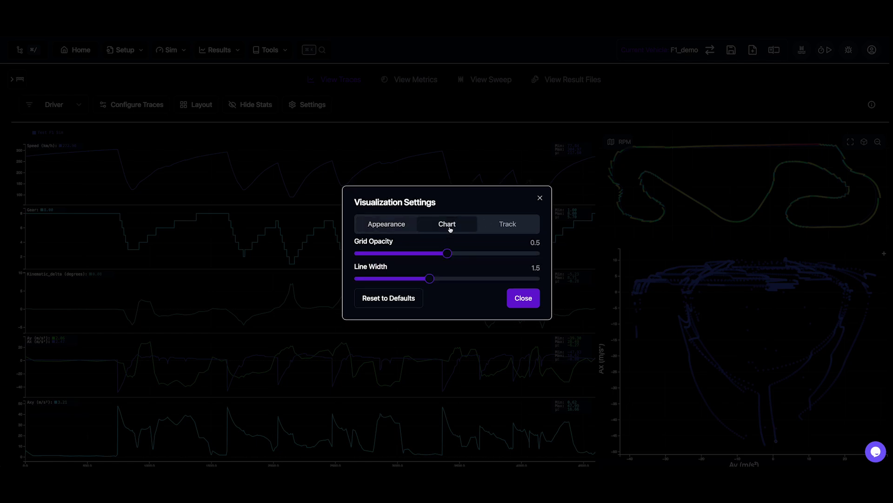
left_click(521, 226)
left_click_drag(379, 266, 525, 263)
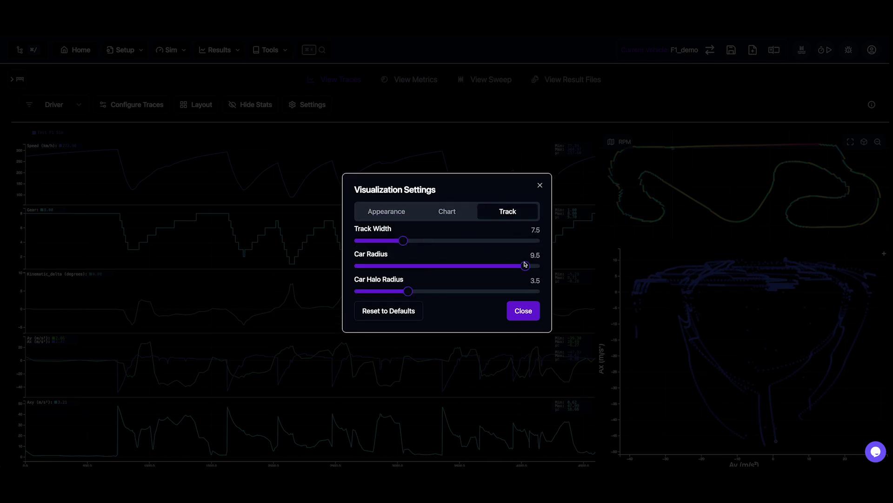
left_click(523, 311)
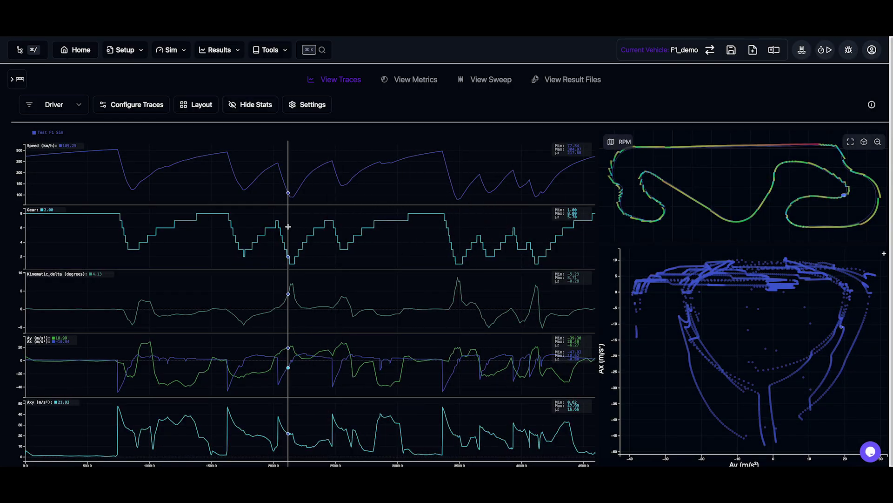
- Show the Acceleration channel group in the traces, then go back to the result files list
left_click(77, 106)
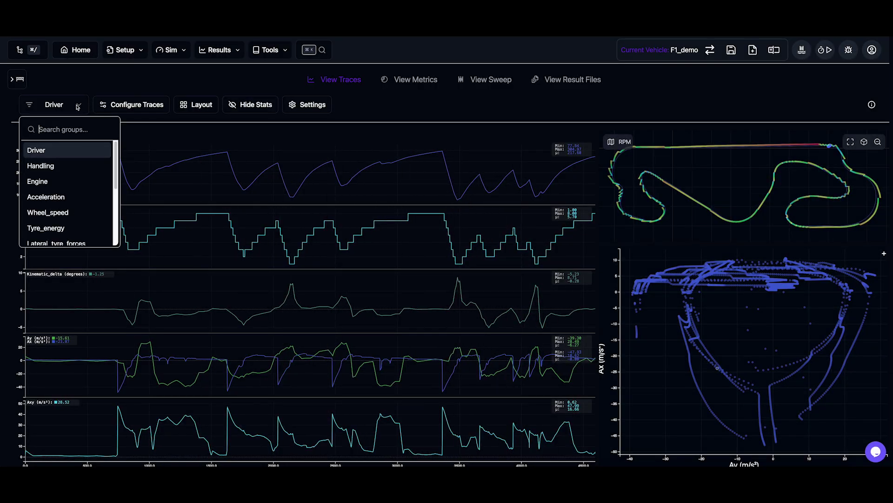
left_click(61, 199)
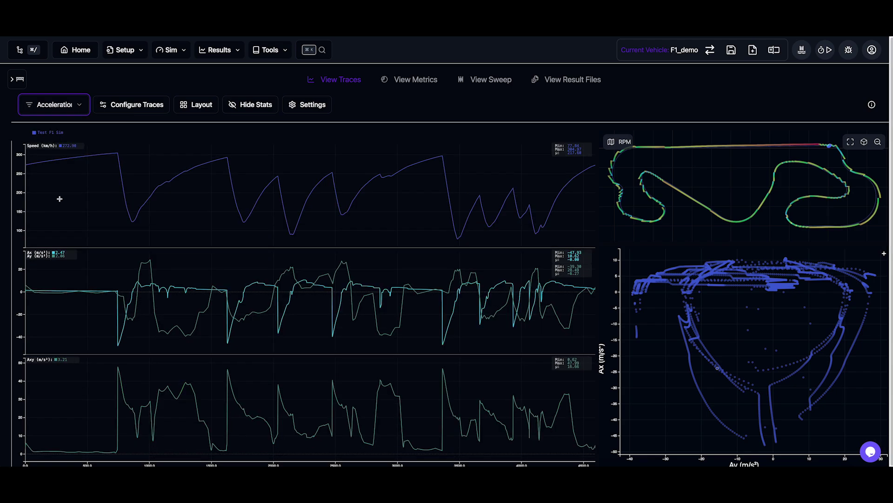
left_click(140, 105)
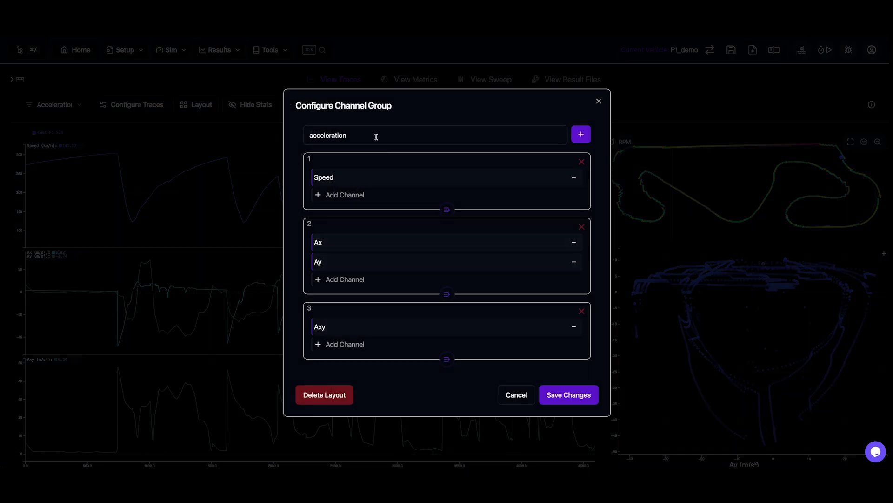
left_click(114, 139)
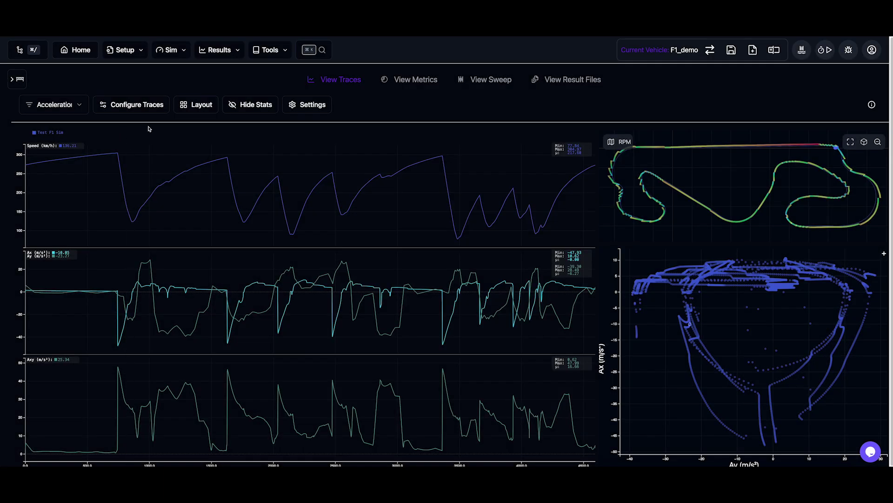
left_click(222, 68)
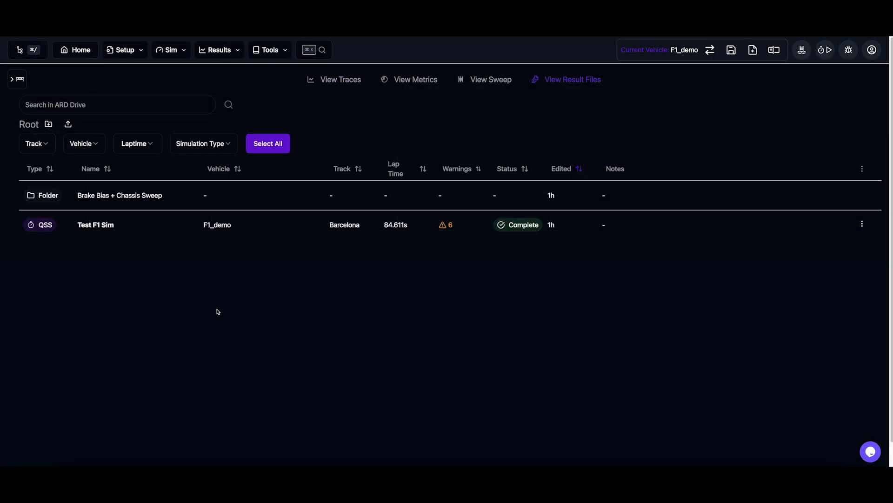
- Create a new folder named New Folder at the Root level
left_click(181, 206)
left_click(37, 144)
left_click(49, 124)
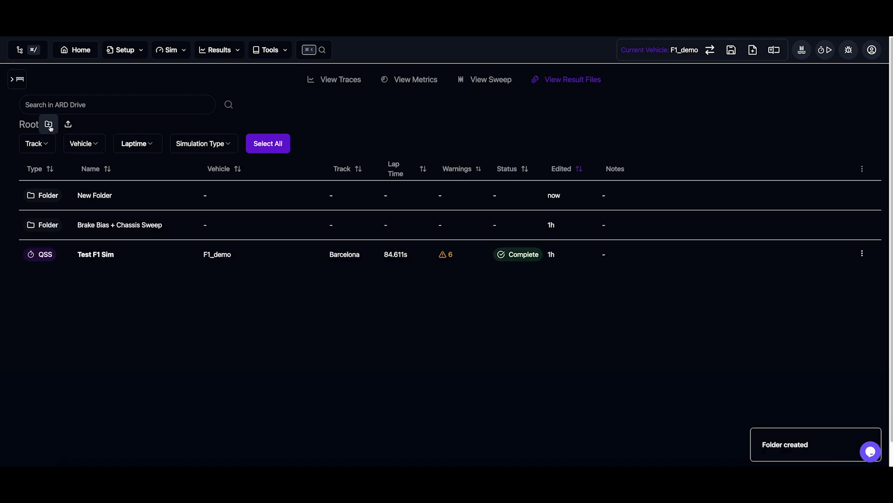
- Move the Test F1 Sim result into New Folder
left_click(123, 202)
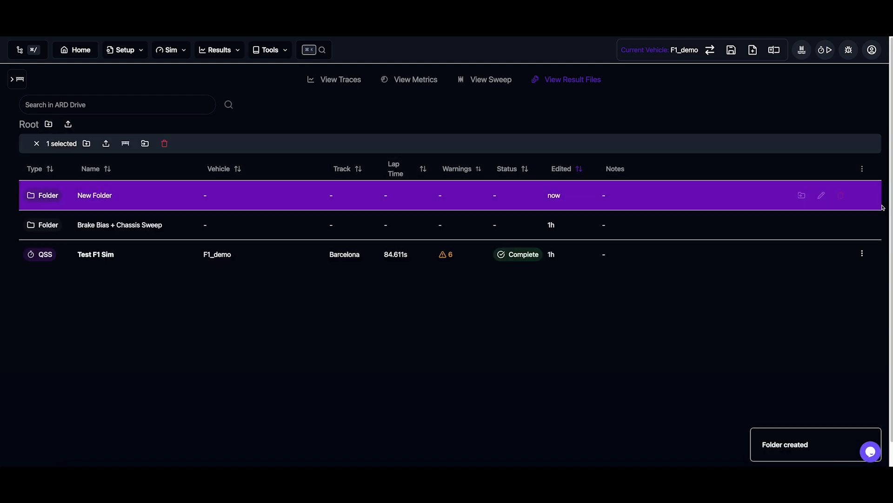
left_click(350, 254)
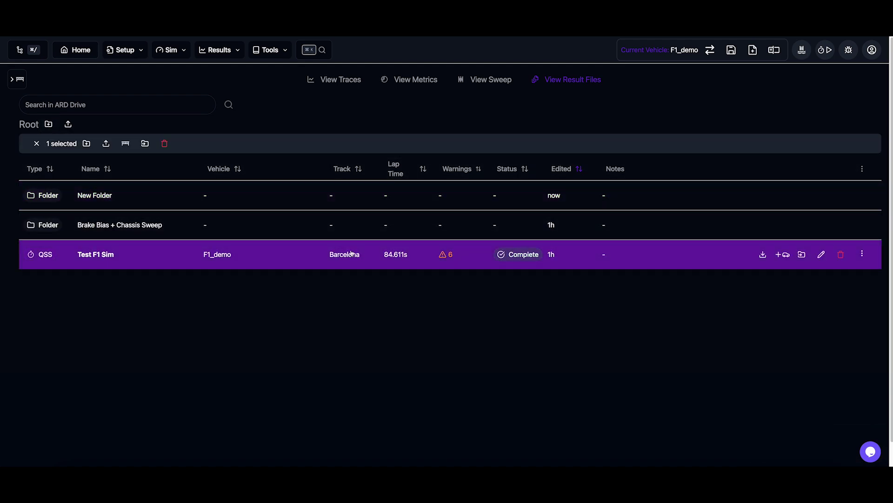
left_click(802, 255)
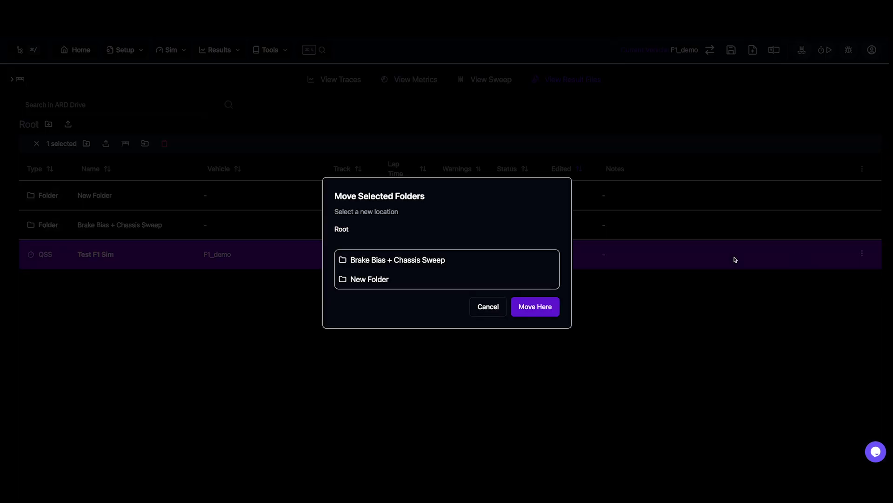
left_click(414, 280)
left_click(549, 303)
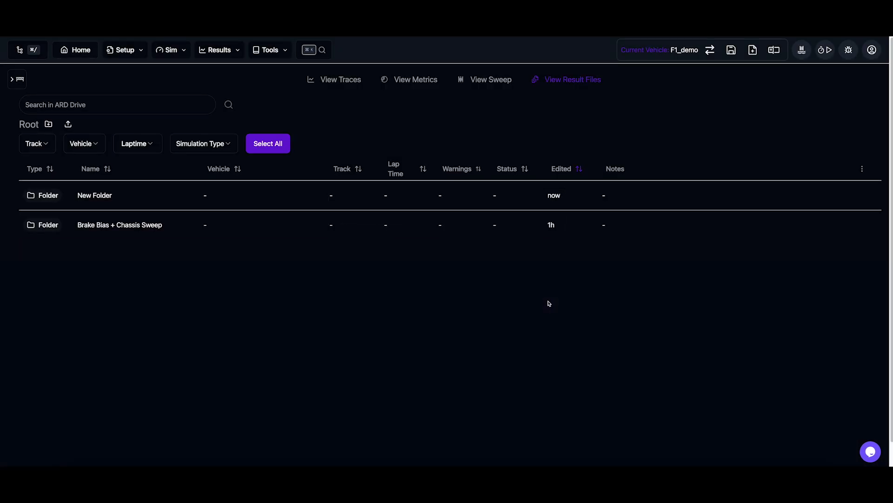
- Verify New Folder's contents, return to Root, and bring up Test F1 Sim's options on the Simulation Desk
double_click(126, 197)
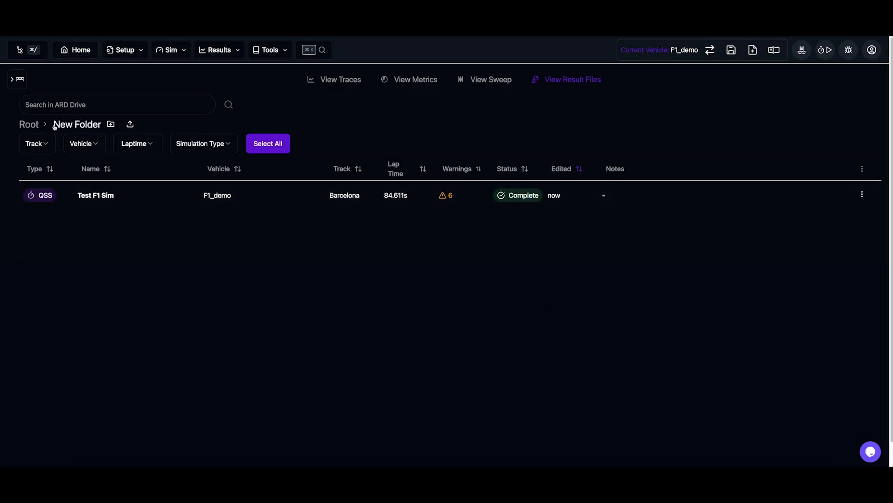
left_click(29, 124)
left_click(18, 79)
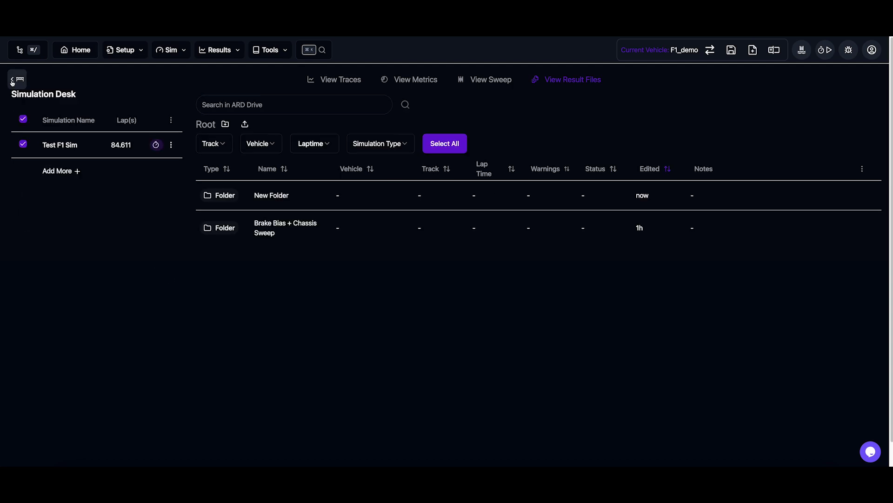
left_click(171, 145)
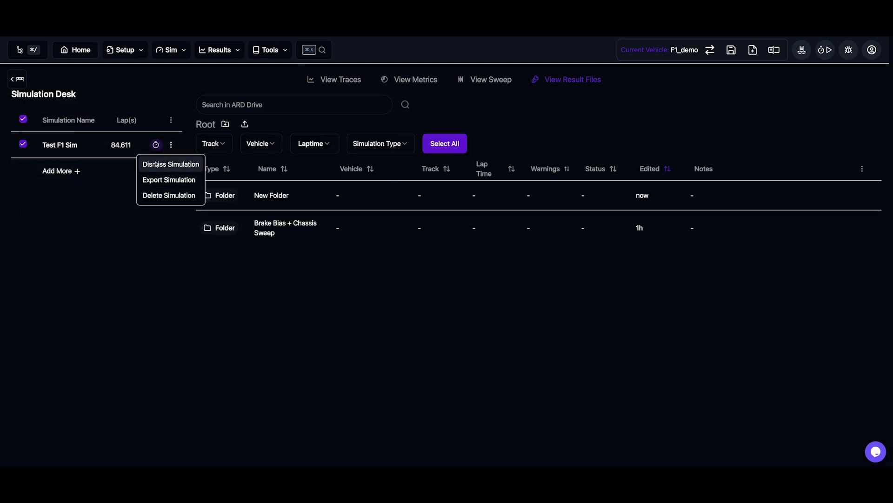
- Replace Test F1 Sim on the desk with Sweep 0 through Sweep 13 from the sweep folder
left_click(164, 164)
double_click(297, 232)
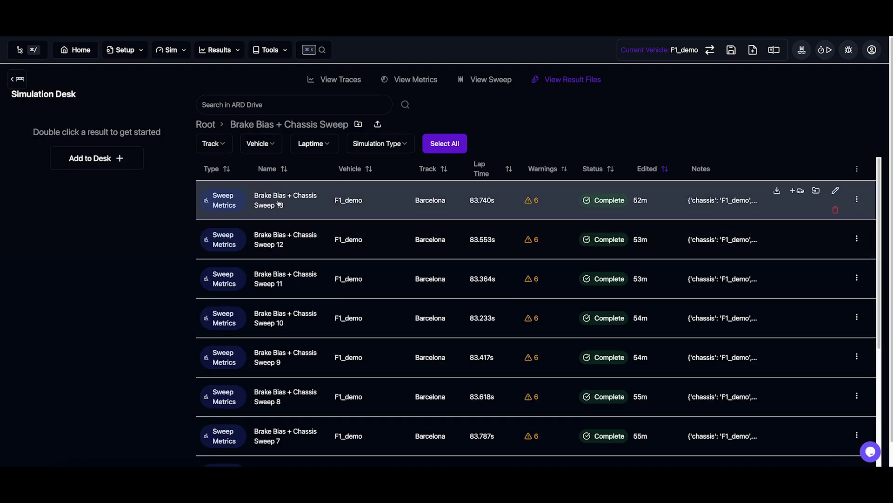
left_click(315, 210)
scroll(309, 325, "down", 6)
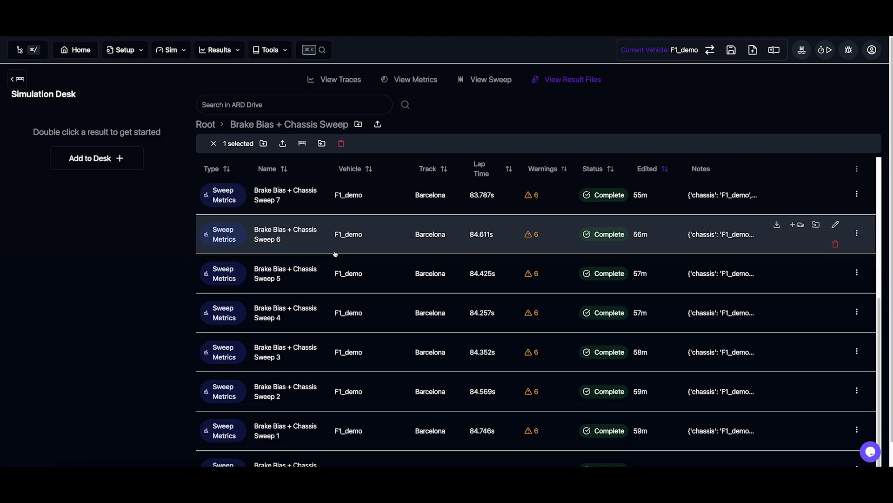
left_click(304, 444, "shift")
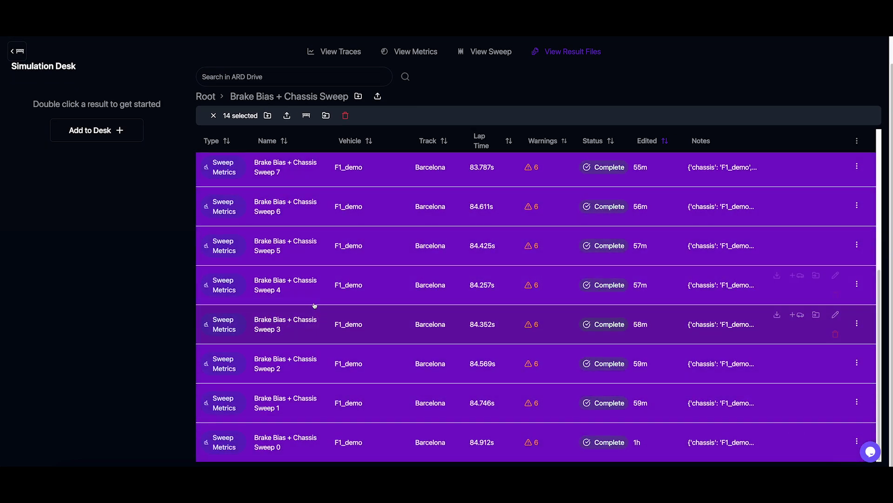
scroll(307, 279, "up", 6)
left_click(306, 144)
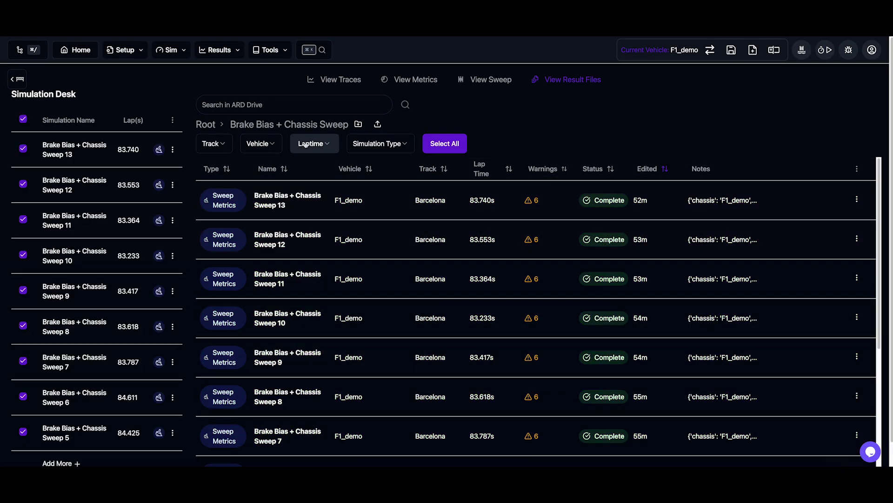
- Return to the Root folder, opening and cancelling the CSV upload dialog
left_click(17, 79)
left_click(39, 125)
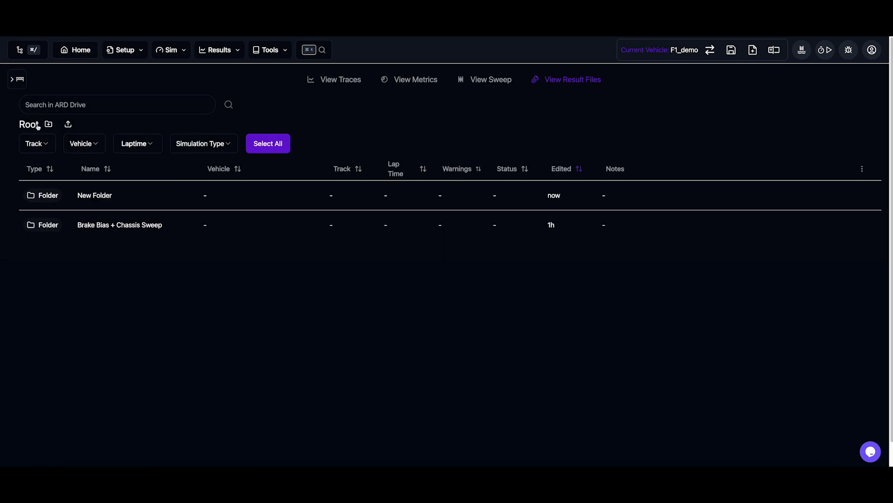
left_click(68, 125)
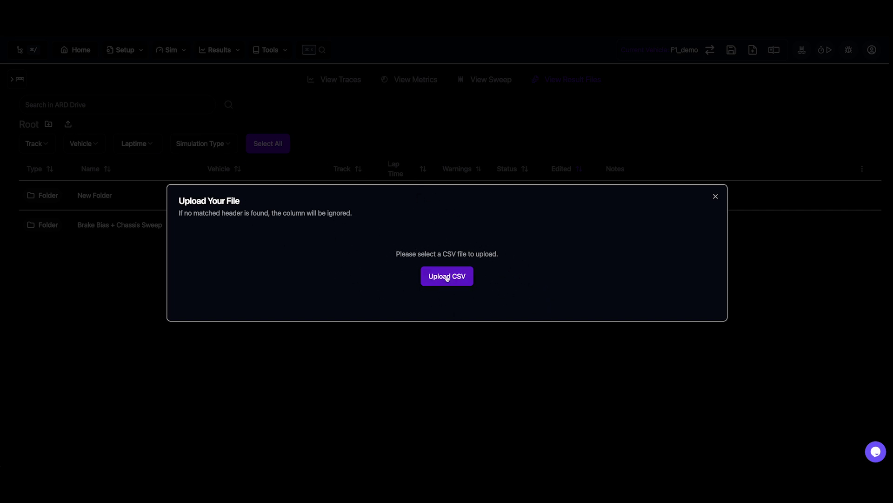
left_click(115, 271)
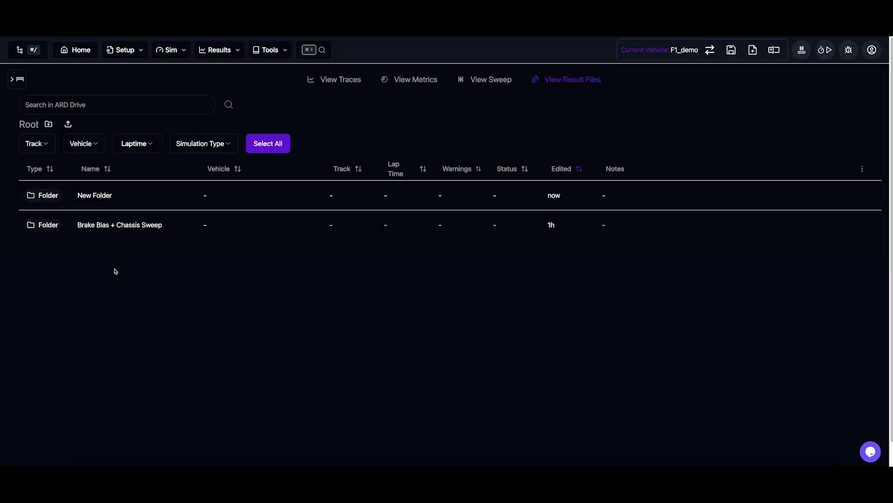
left_click(16, 79)
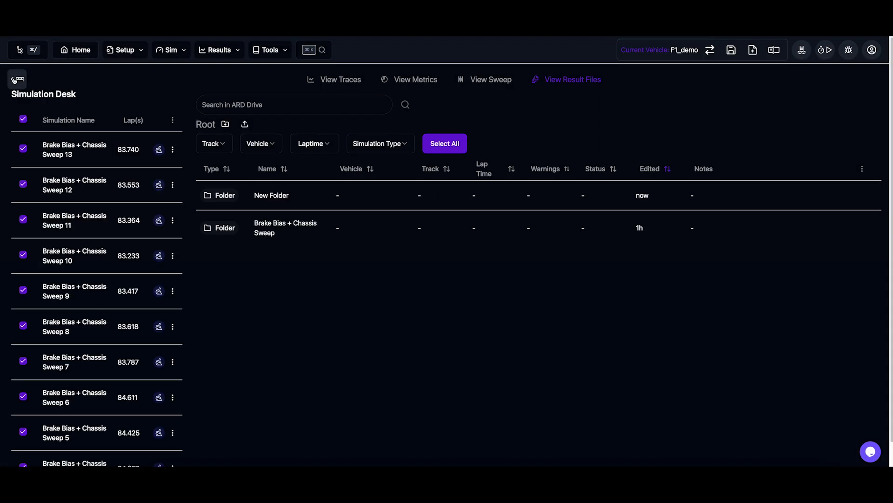
left_click(16, 79)
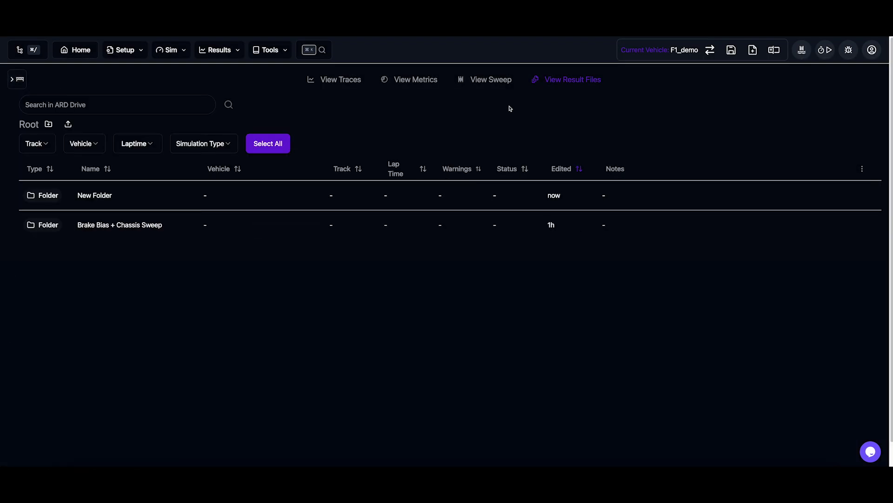
- Filter the sweep analysis to the lowest lap times and apply the filter to the desk
left_click(482, 84)
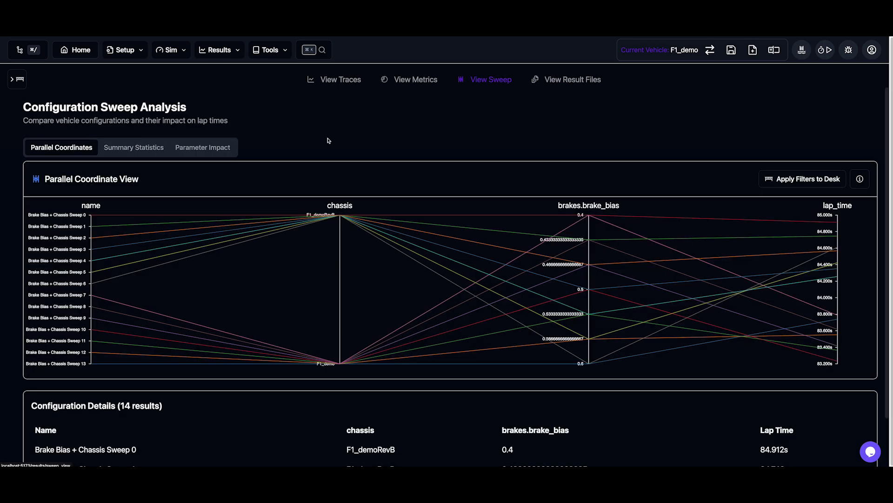
scroll(365, 137, "down", 3)
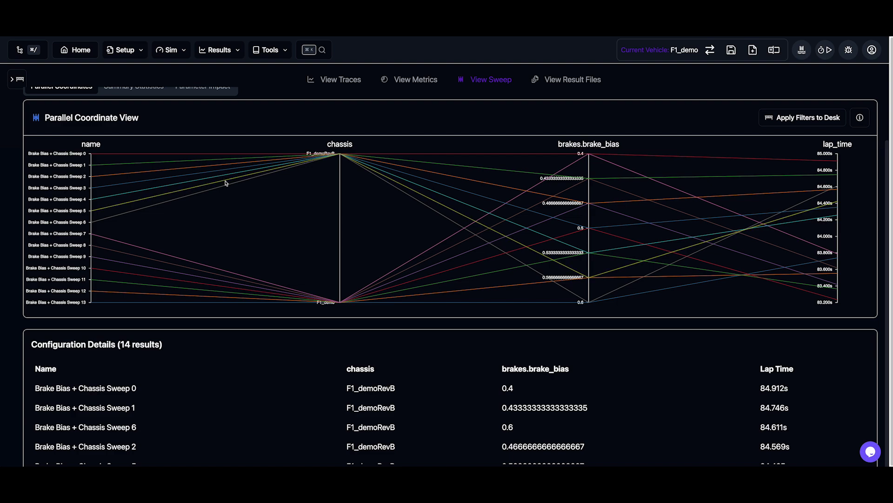
mouse_move(227, 182)
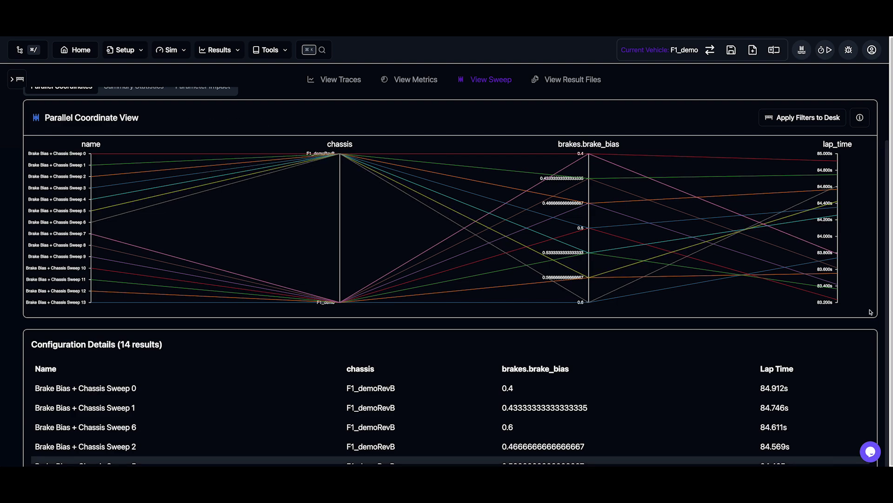
left_click_drag(837, 301, 837, 271)
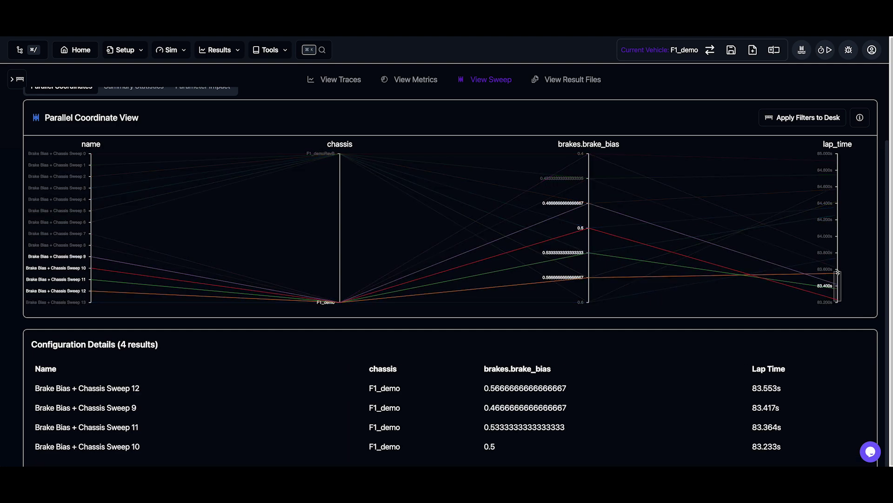
left_click(798, 118)
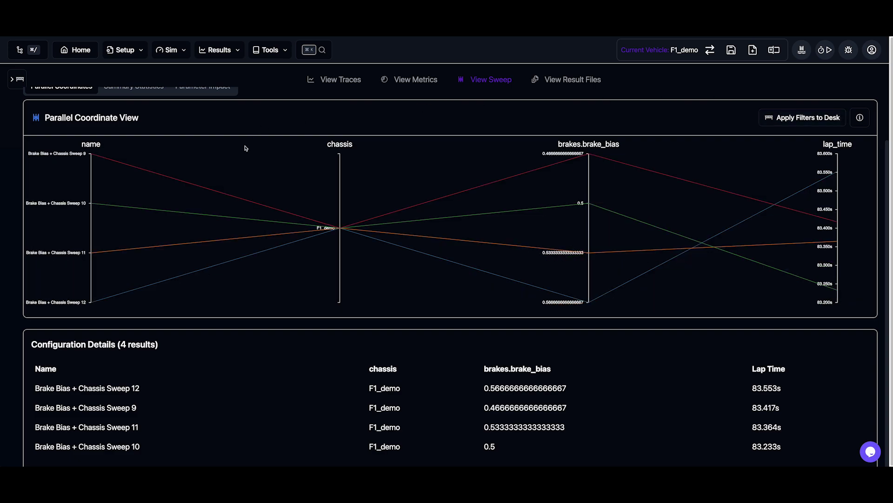
- Show lap-time summary statistics for Sweeps 9–12: 83.233 s fastest, 83.392 s average
left_click(18, 79)
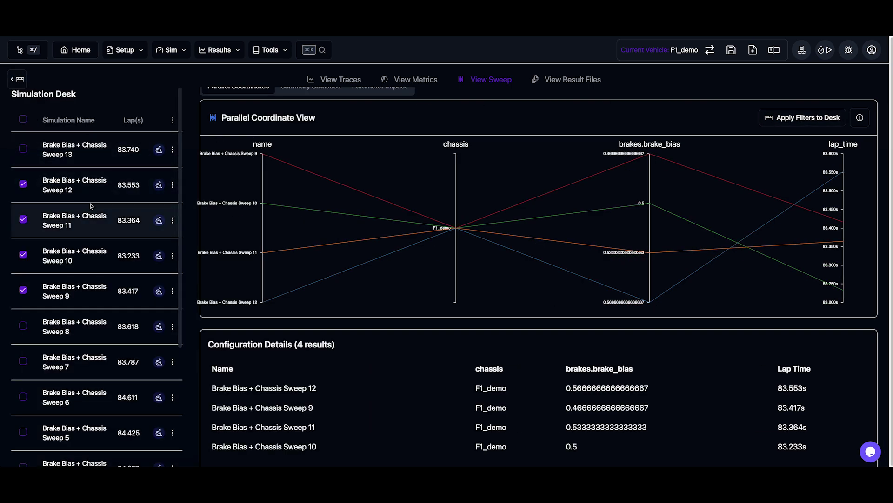
scroll(92, 206, "down", 1)
scroll(93, 205, "up", 1)
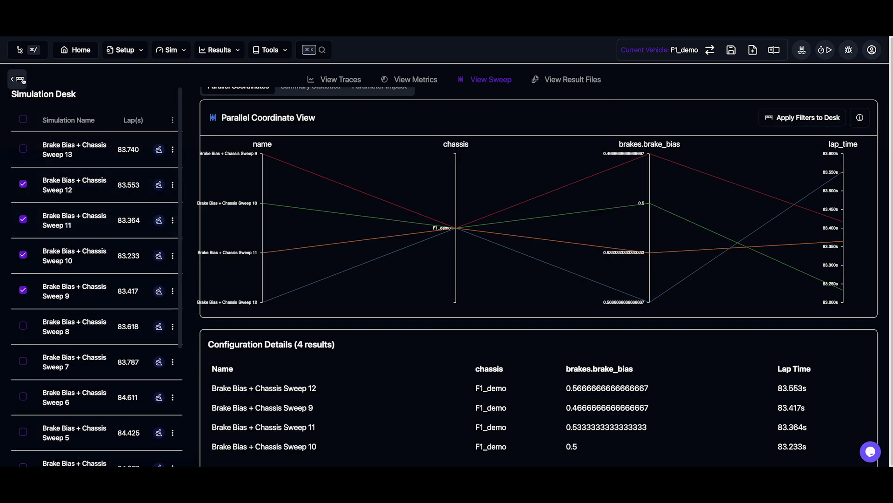
left_click(17, 79)
left_click(395, 225)
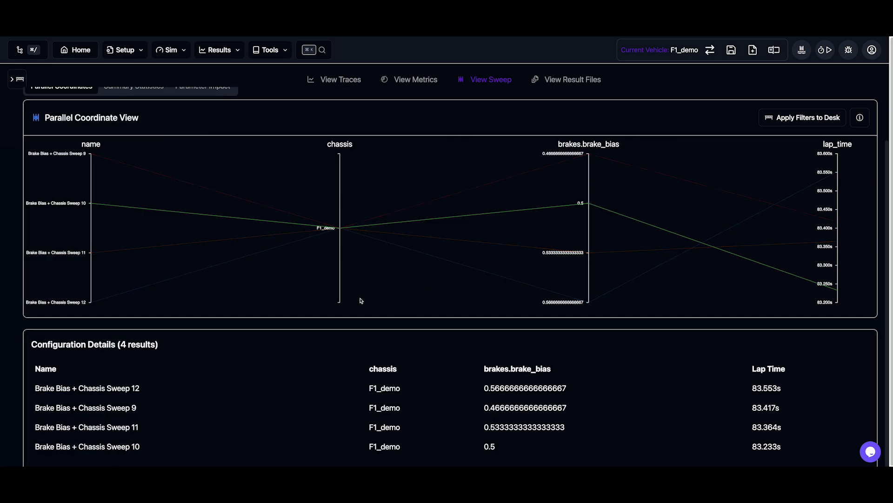
scroll(361, 300, "up", 1)
left_click(153, 116)
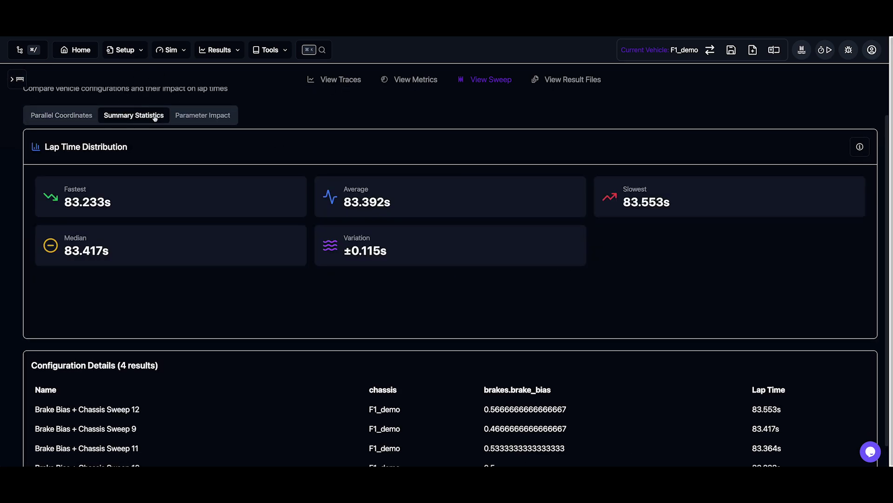
scroll(251, 237, "down", 1)
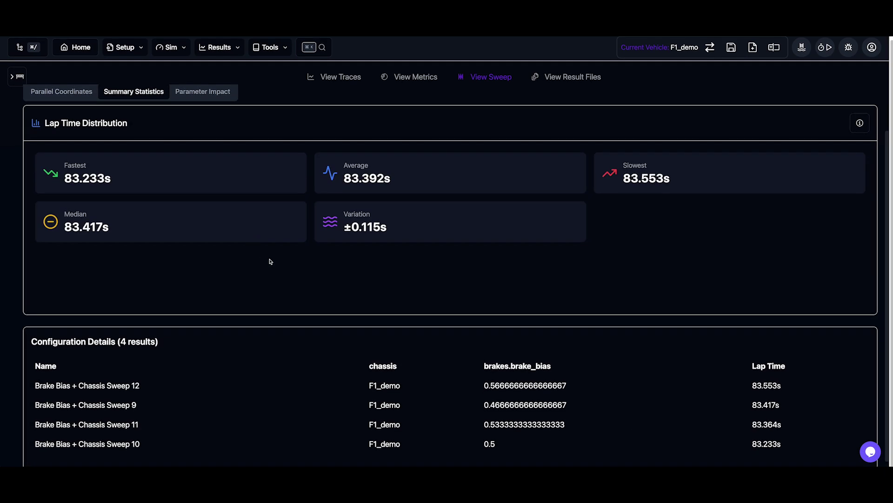
scroll(271, 262, "up", 2)
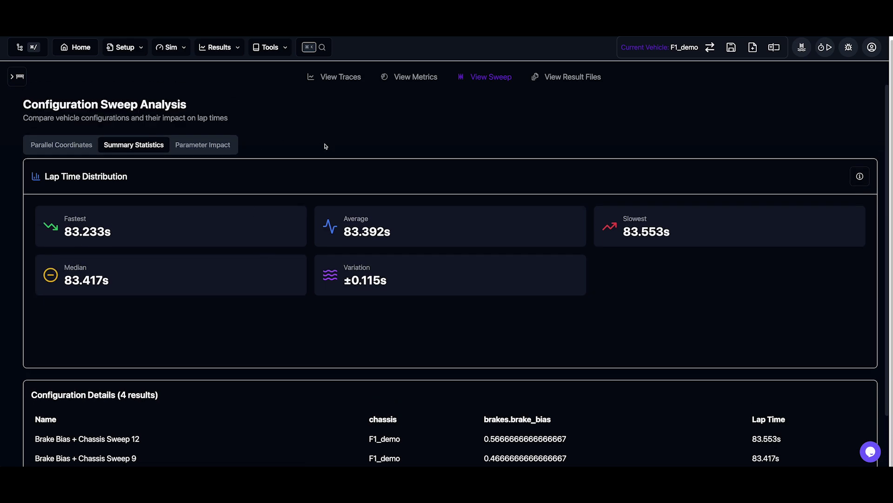
- Compare the four fastest sweeps in the Summary metrics view and review its charts
left_click(416, 78)
left_click(274, 101)
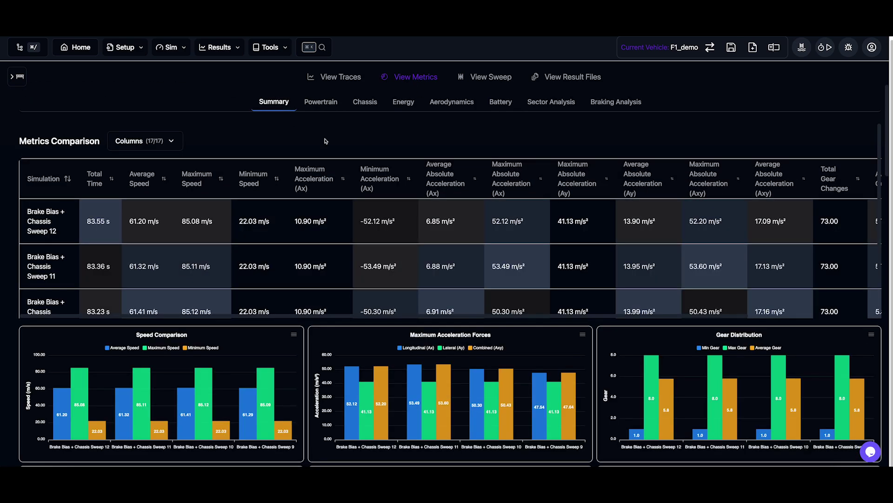
scroll(327, 140, "down", 1)
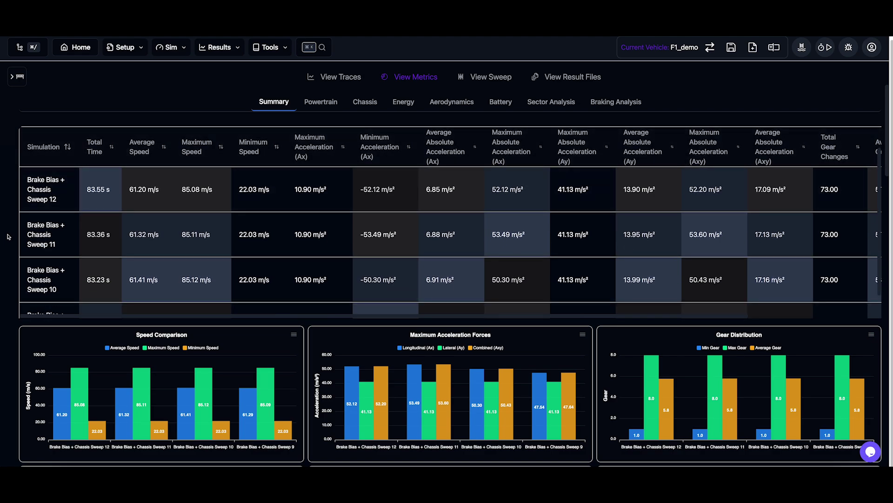
scroll(77, 383, "down", 3)
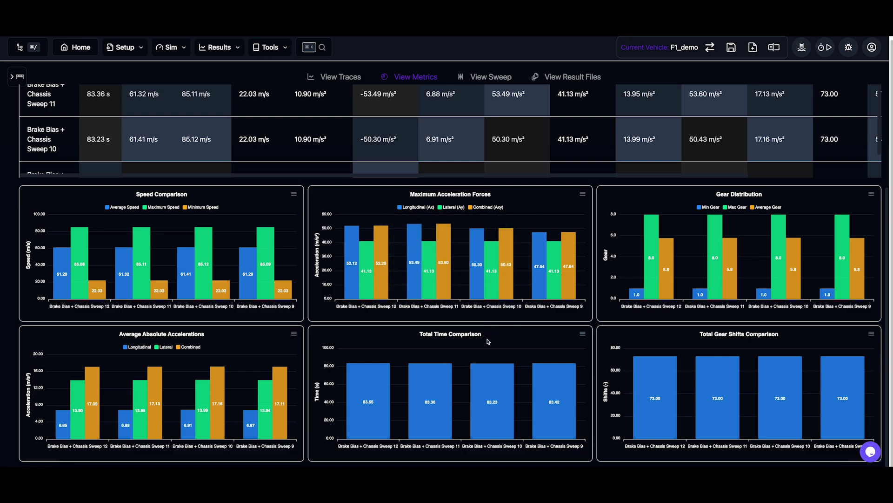
scroll(487, 342, "up", 4)
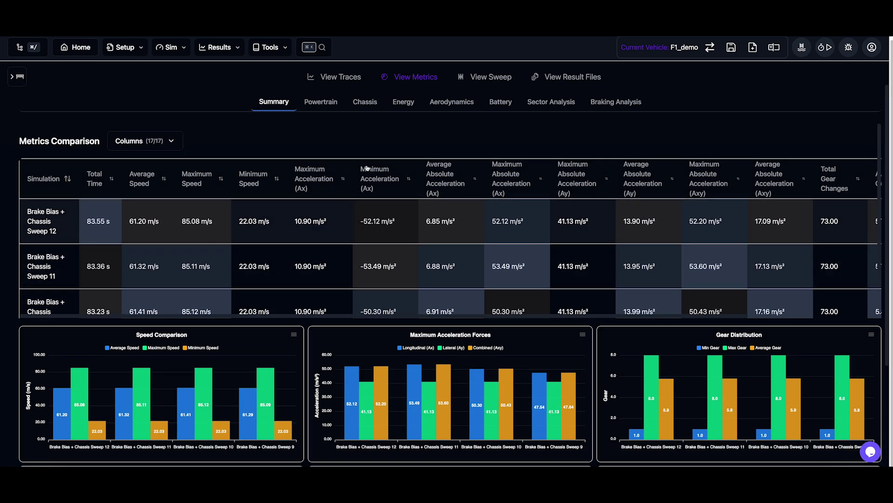
- Show Powertrain RPM and power statistics, all four reaching 541.03 kW maximum power
left_click(320, 101)
scroll(470, 302, "down", 6)
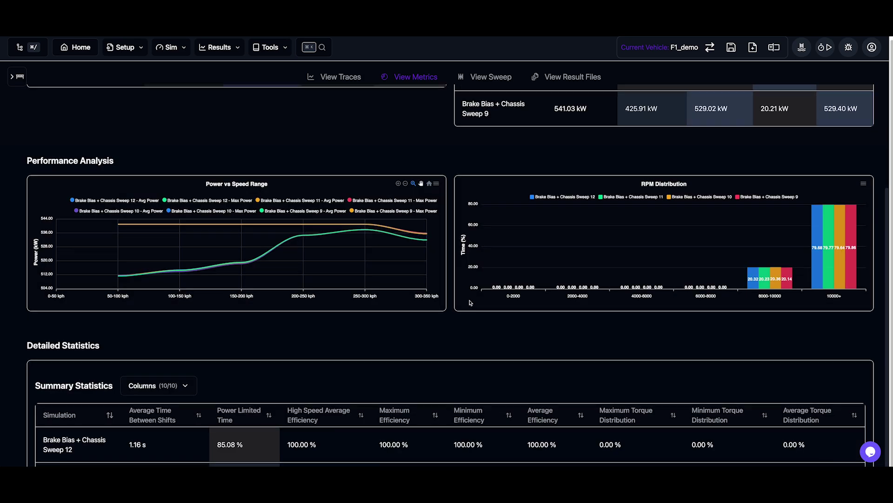
scroll(470, 303, "down", 10)
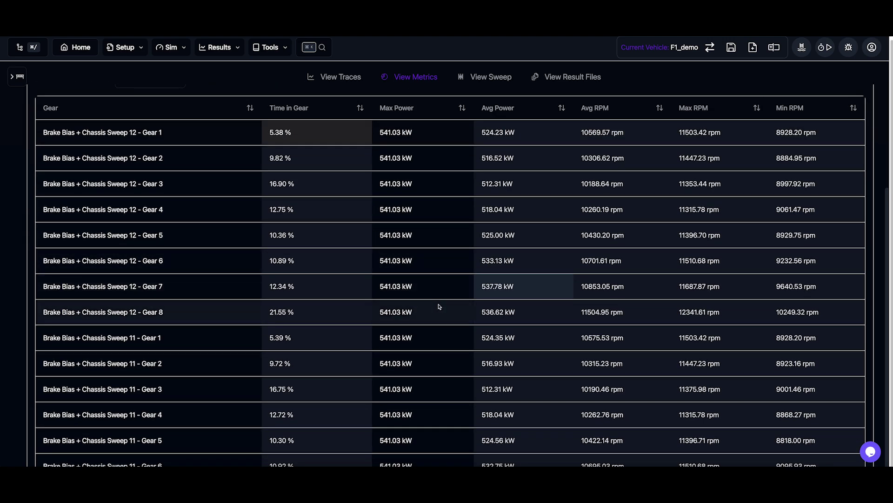
scroll(439, 307, "up", 15)
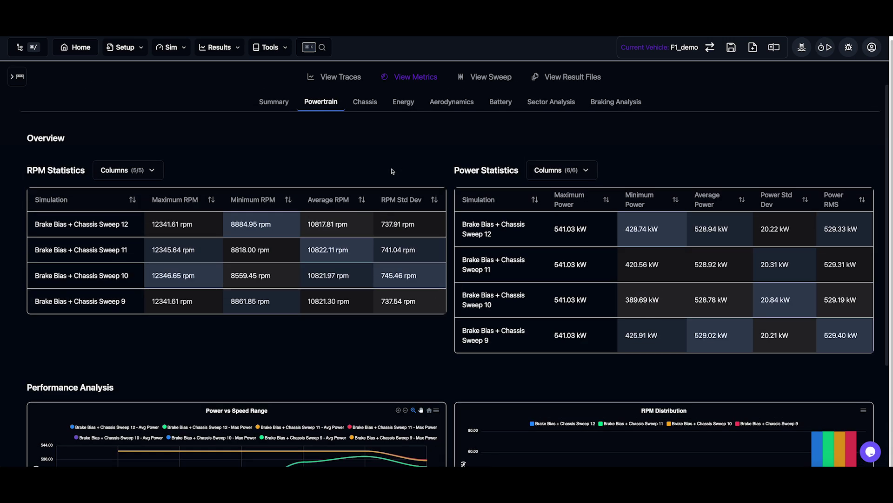